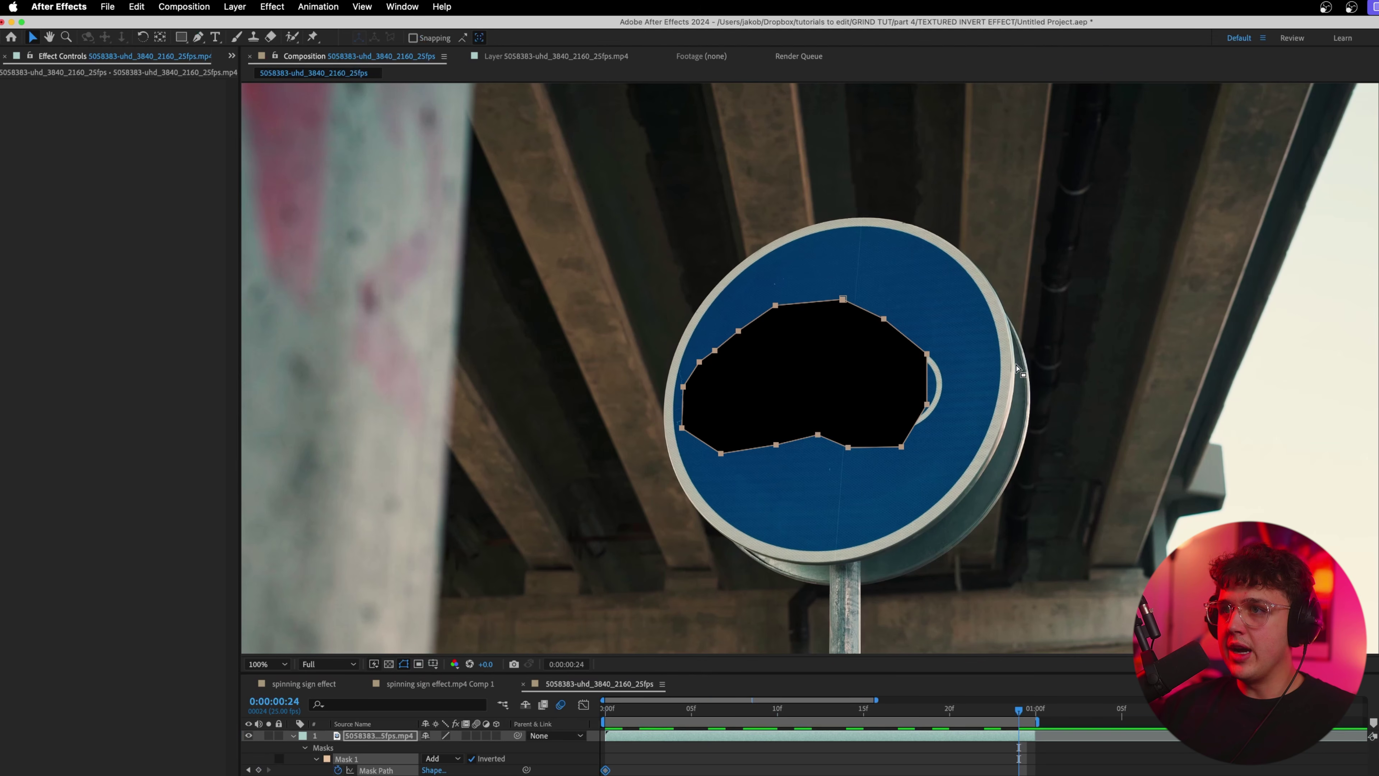
# - At frame 24, shift the mask to cover the whole bicycle symbol, and scrub back through the clip to check it
pyautogui.moveTo(916, 349); pyautogui.dragTo(947, 352)
pyautogui.moveTo(1019, 709); pyautogui.dragTo(967, 717)
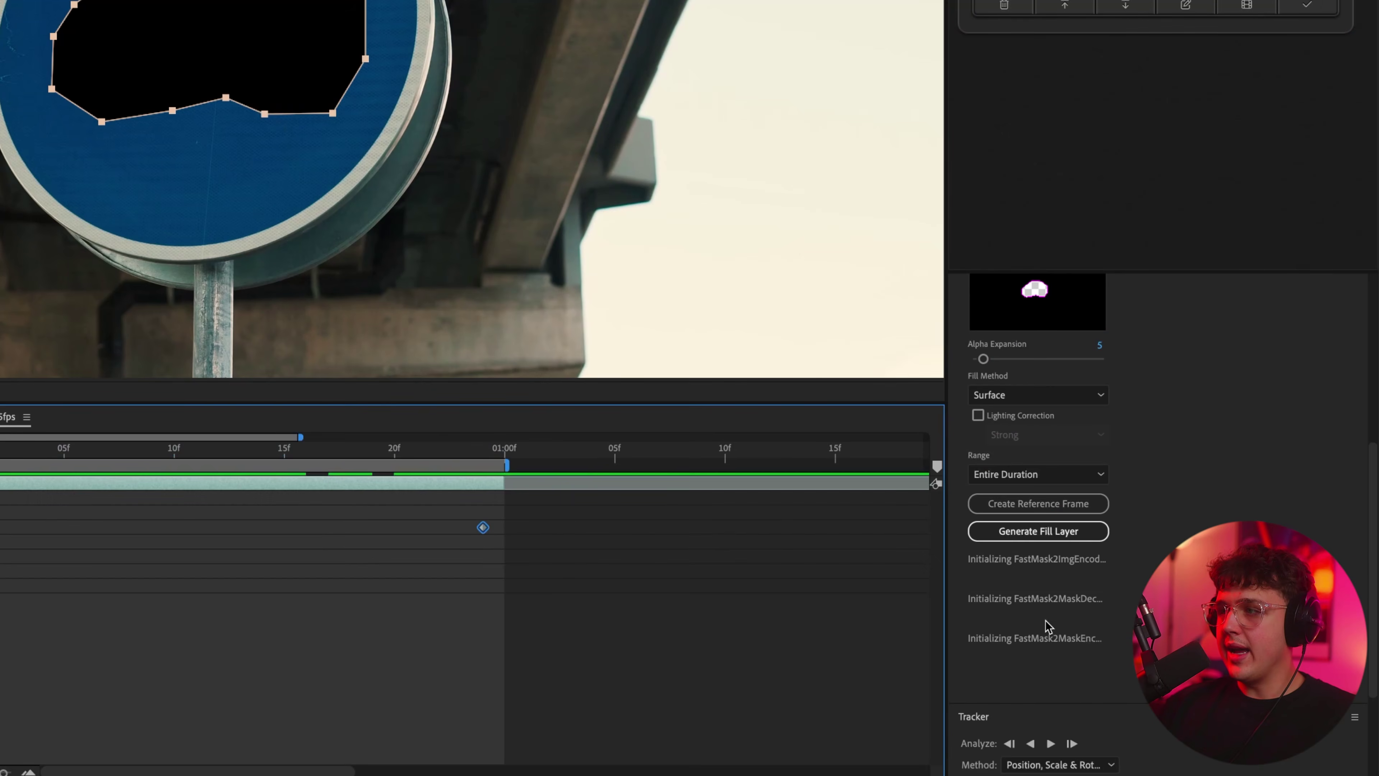
# - Generate a Content-Aware Fill layer for the masked bicycle area using the Surface fill method
pyautogui.scroll(6, 1181, 469)
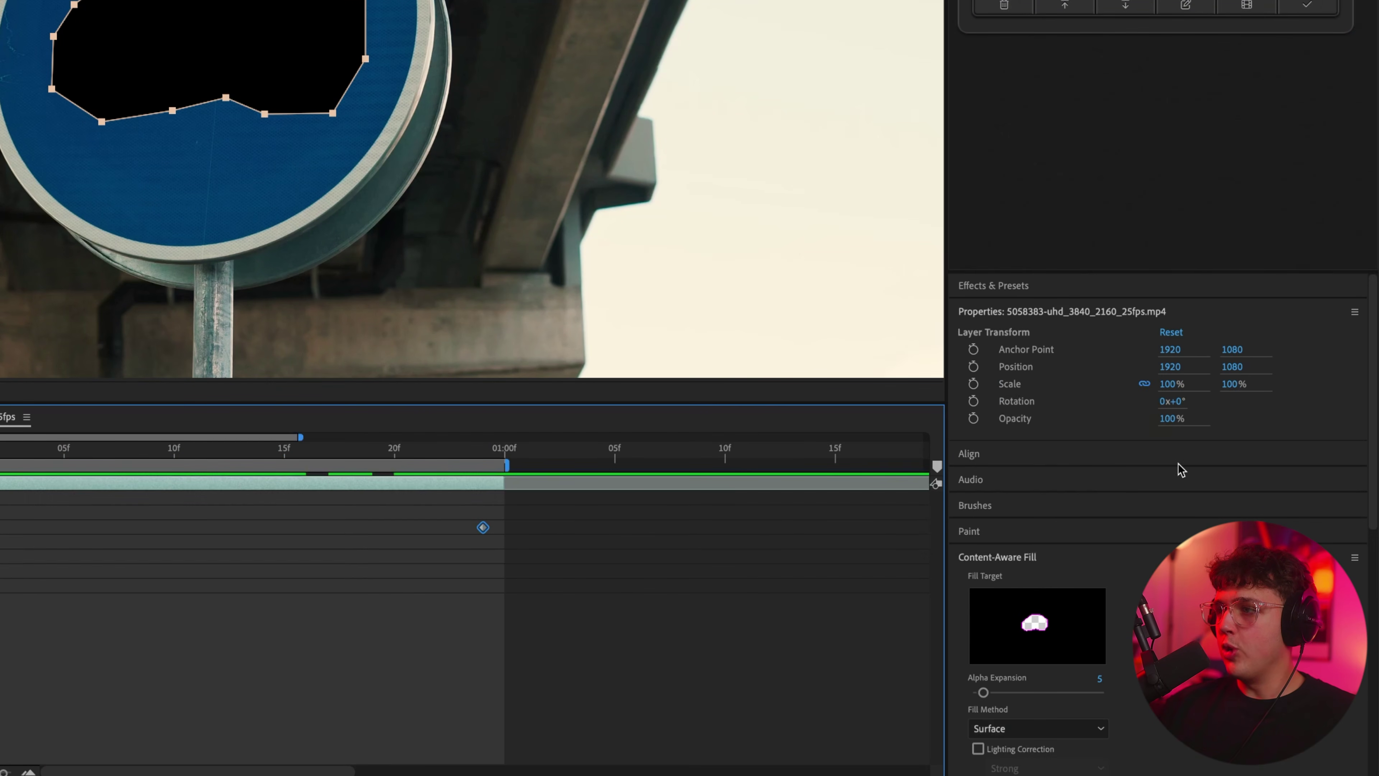
pyautogui.click(1001, 559)
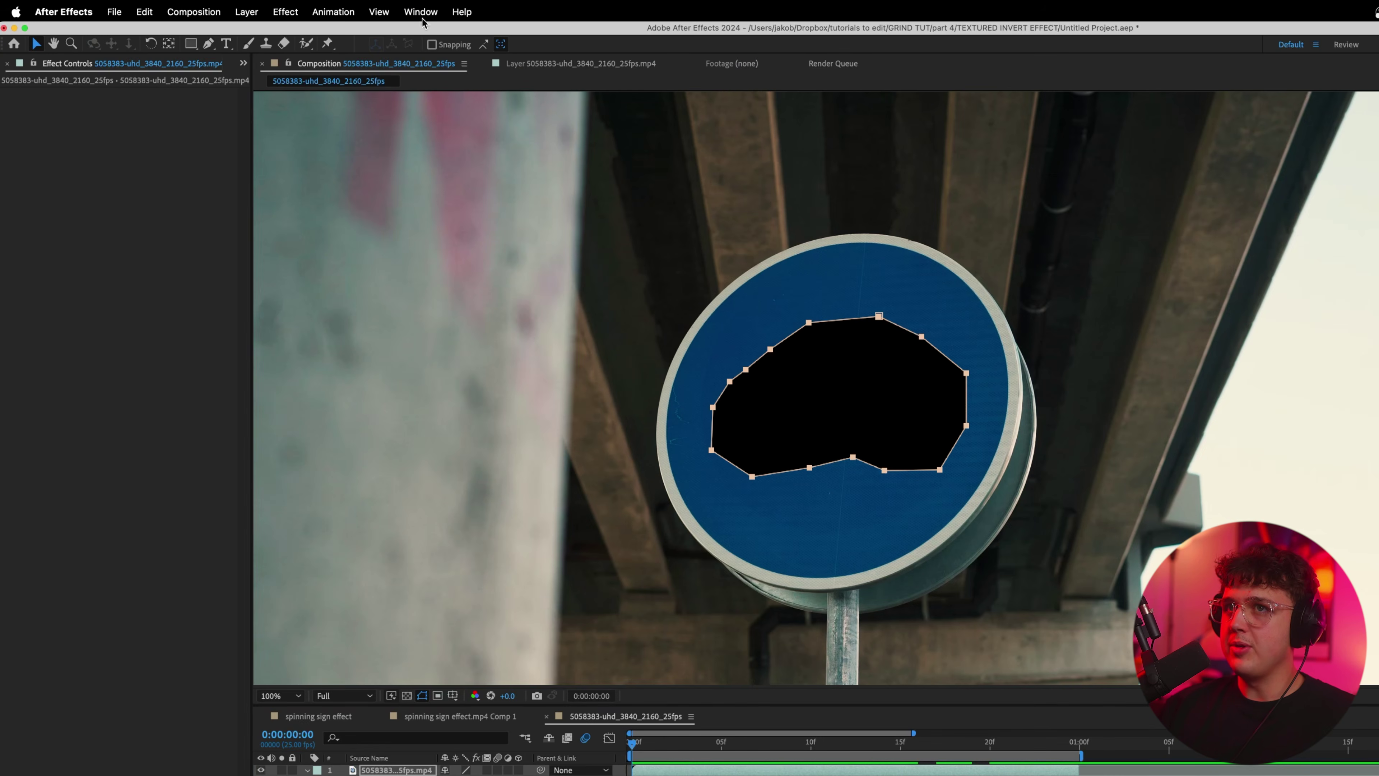
pyautogui.click(422, 19)
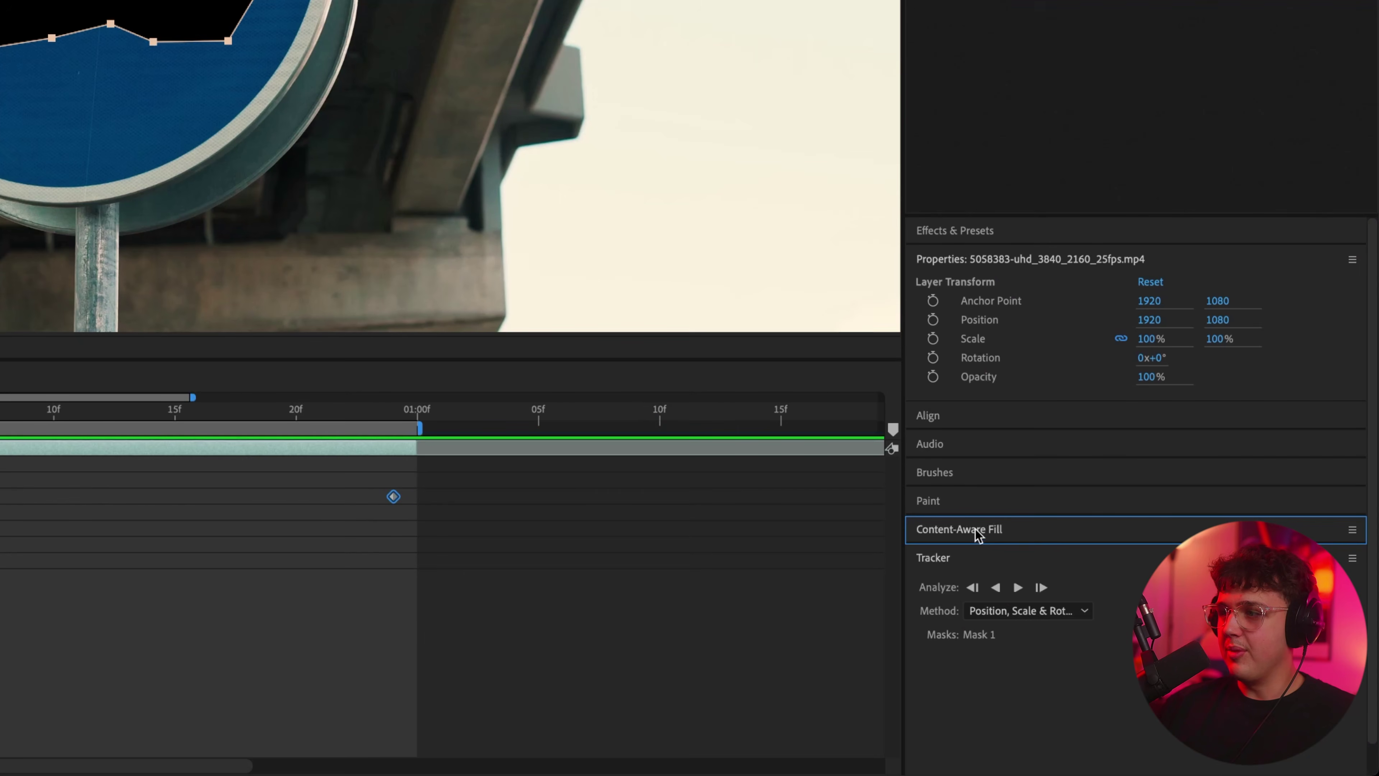
pyautogui.click(971, 532)
pyautogui.scroll(-5, 1358, 544)
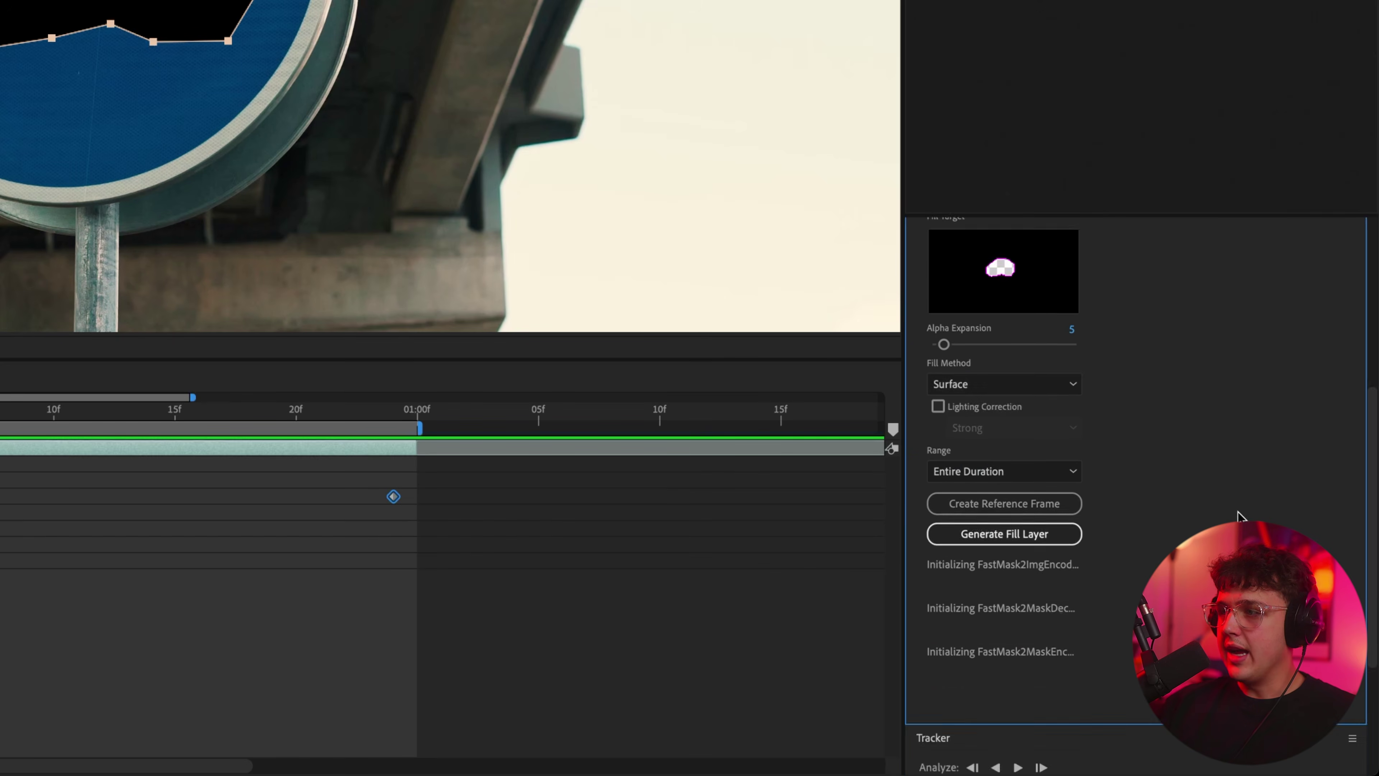
pyautogui.scroll(1, 1022, 478)
pyautogui.click(959, 443)
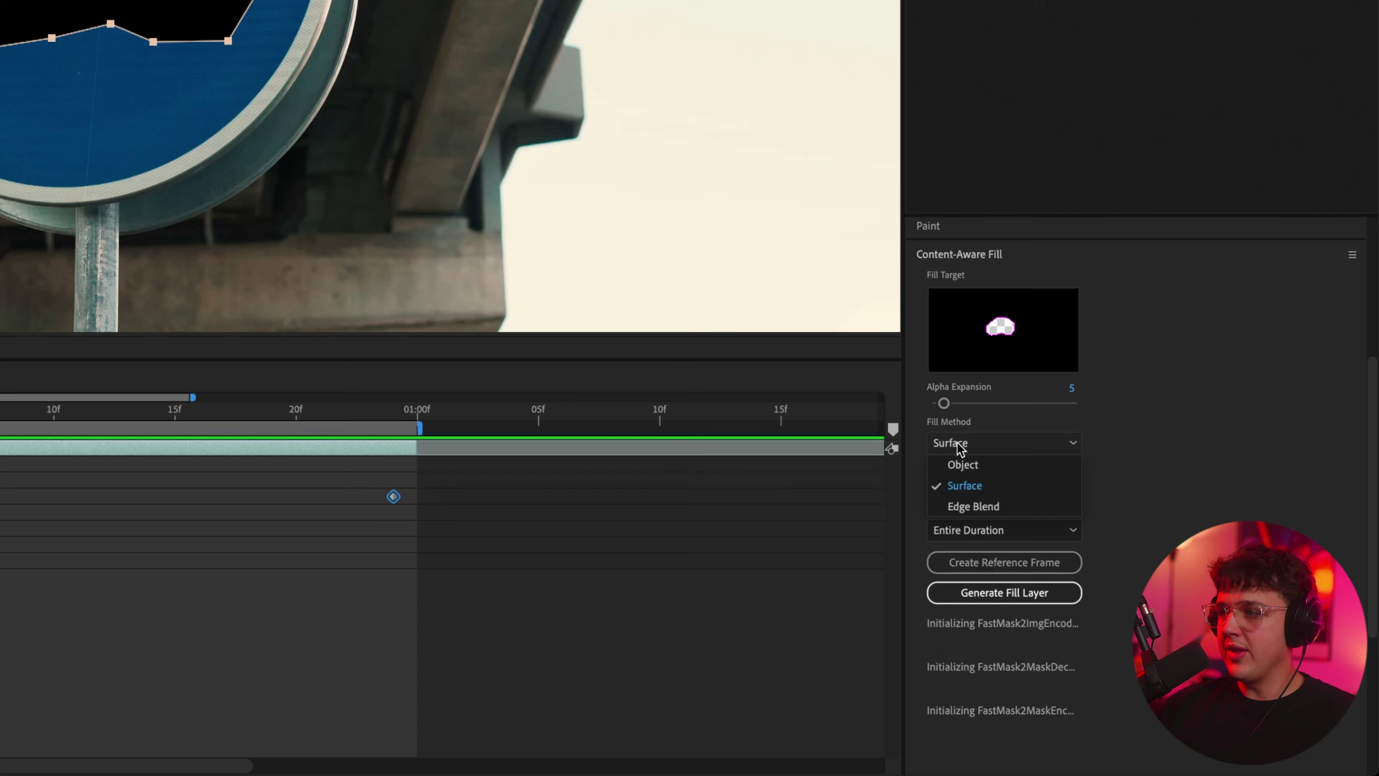
pyautogui.click(964, 485)
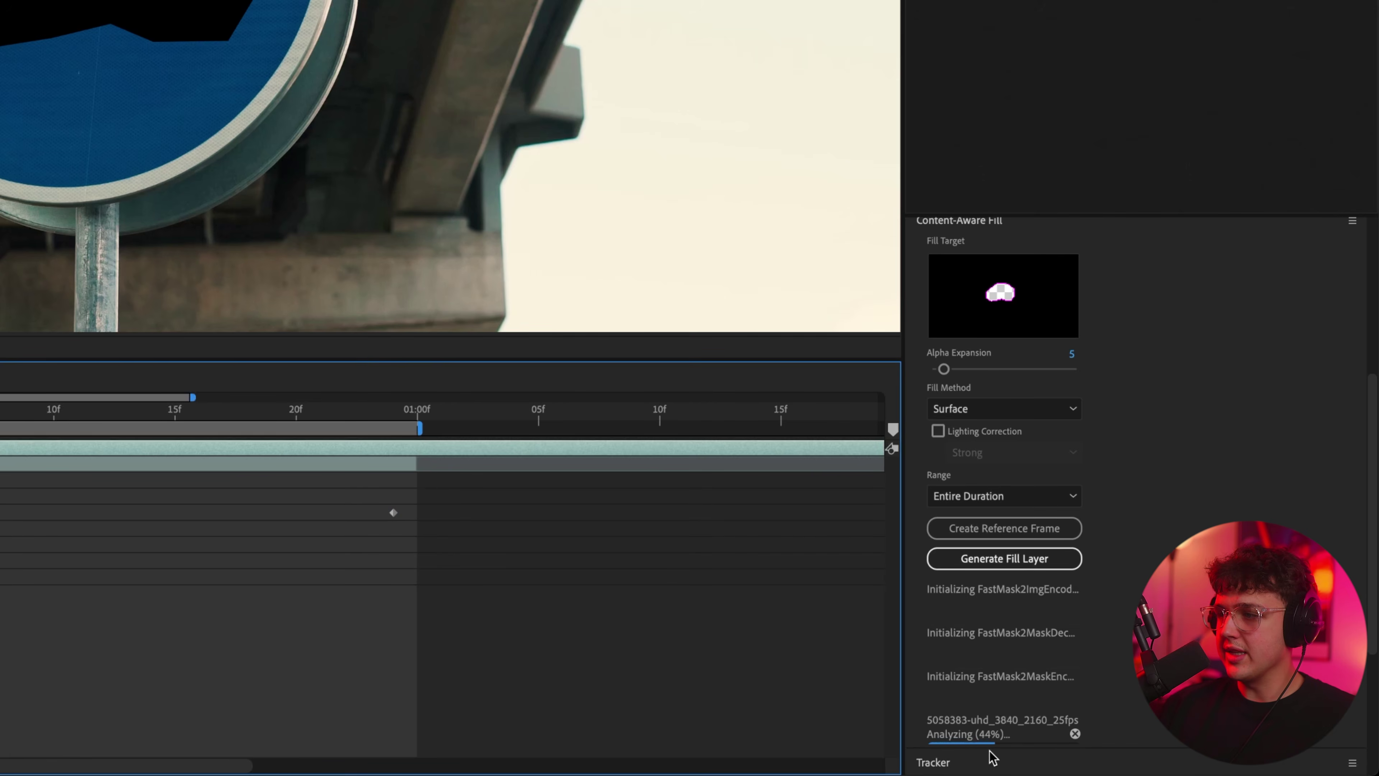
pyautogui.moveTo(993, 757); pyautogui.dragTo(983, 707)
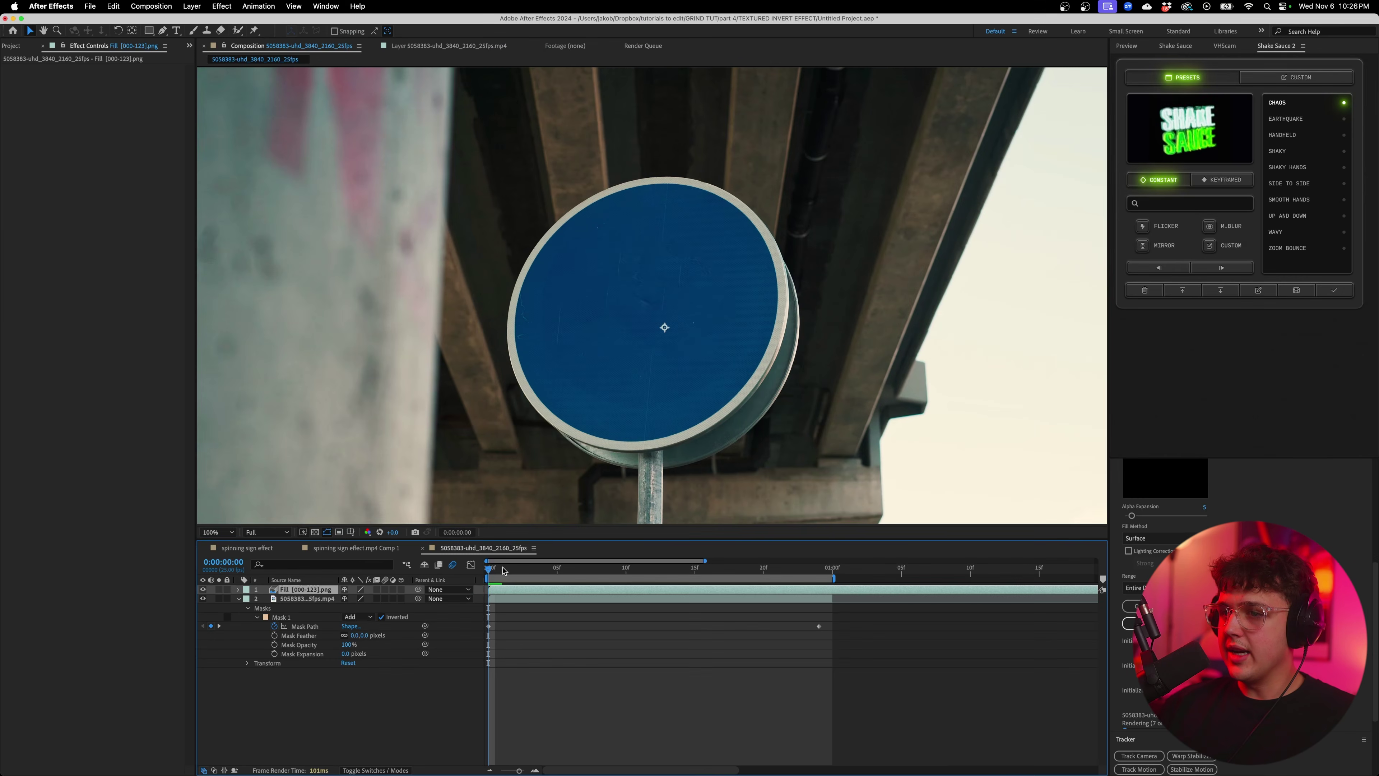
# - Play back the composition to check the filled sign surface throughout the clip
pyautogui.moveTo(504, 572); pyautogui.dragTo(390, 584)
pyautogui.press('space')
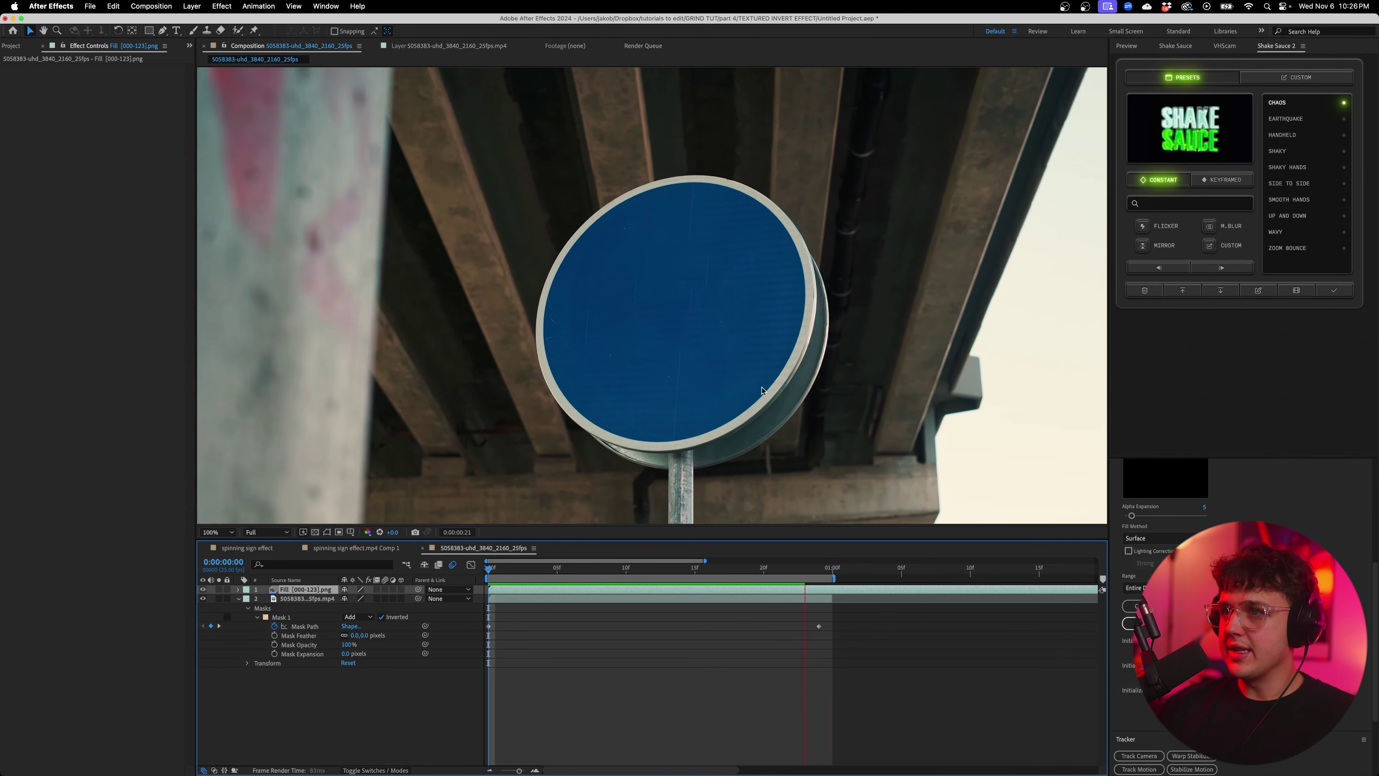
pyautogui.press('space')
pyautogui.press(',')
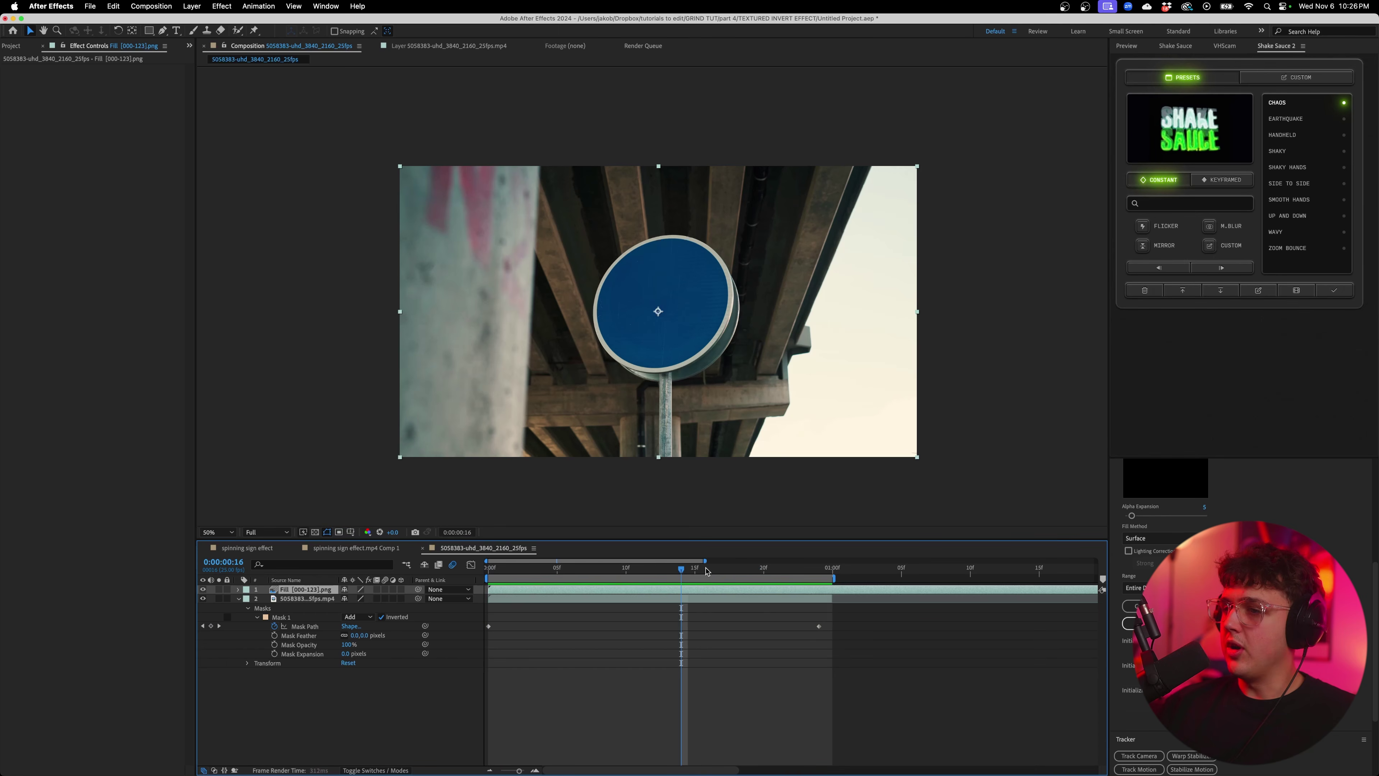
pyautogui.press('space')
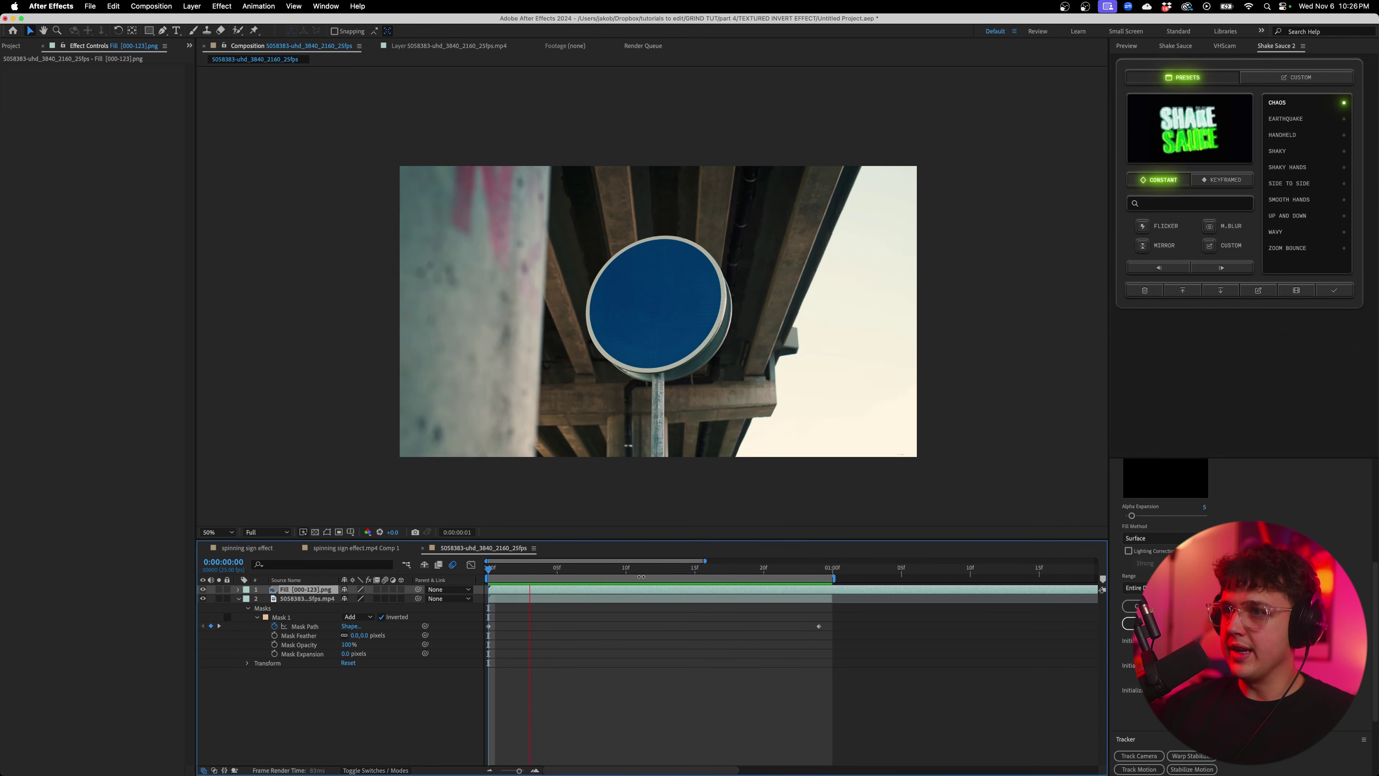
pyautogui.click(655, 310)
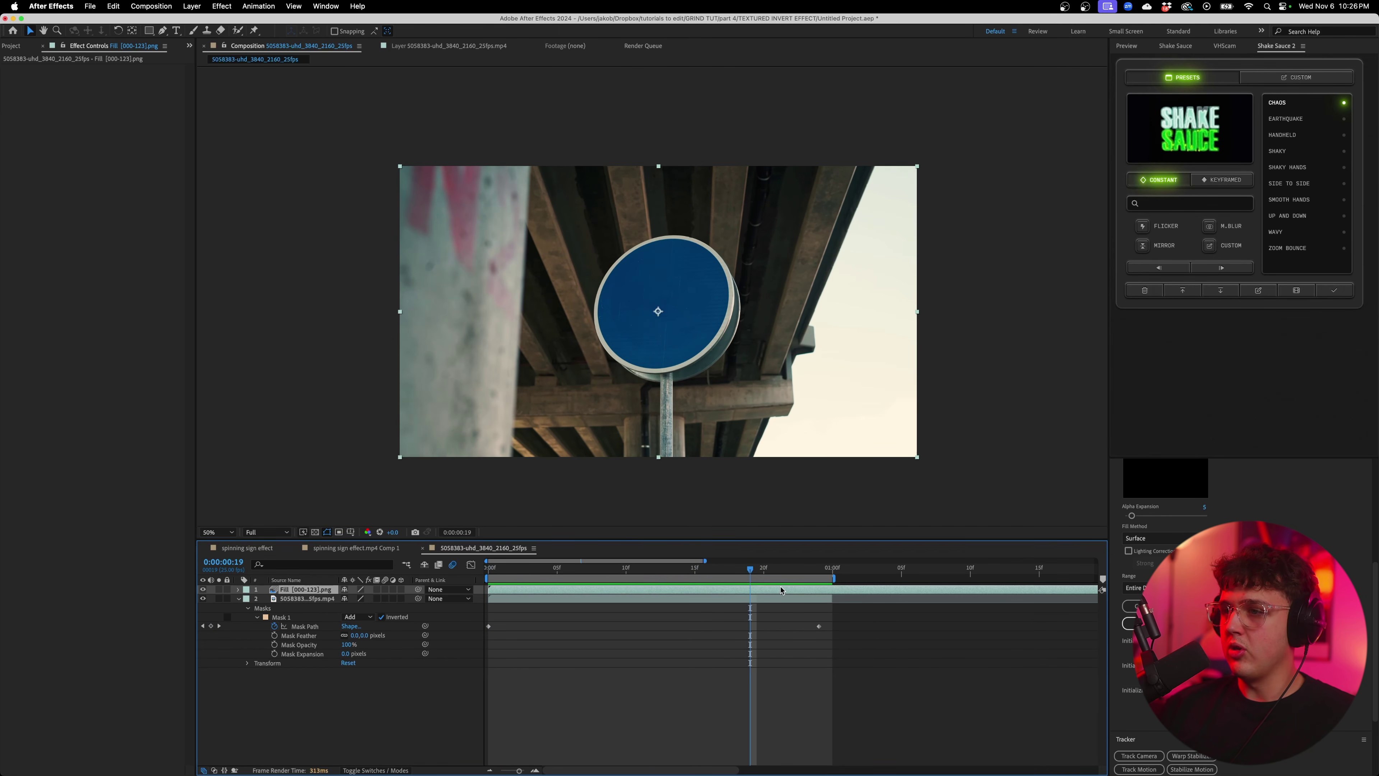
pyautogui.press('pageup')
pyautogui.press('pageup')
pyautogui.press('pageup')
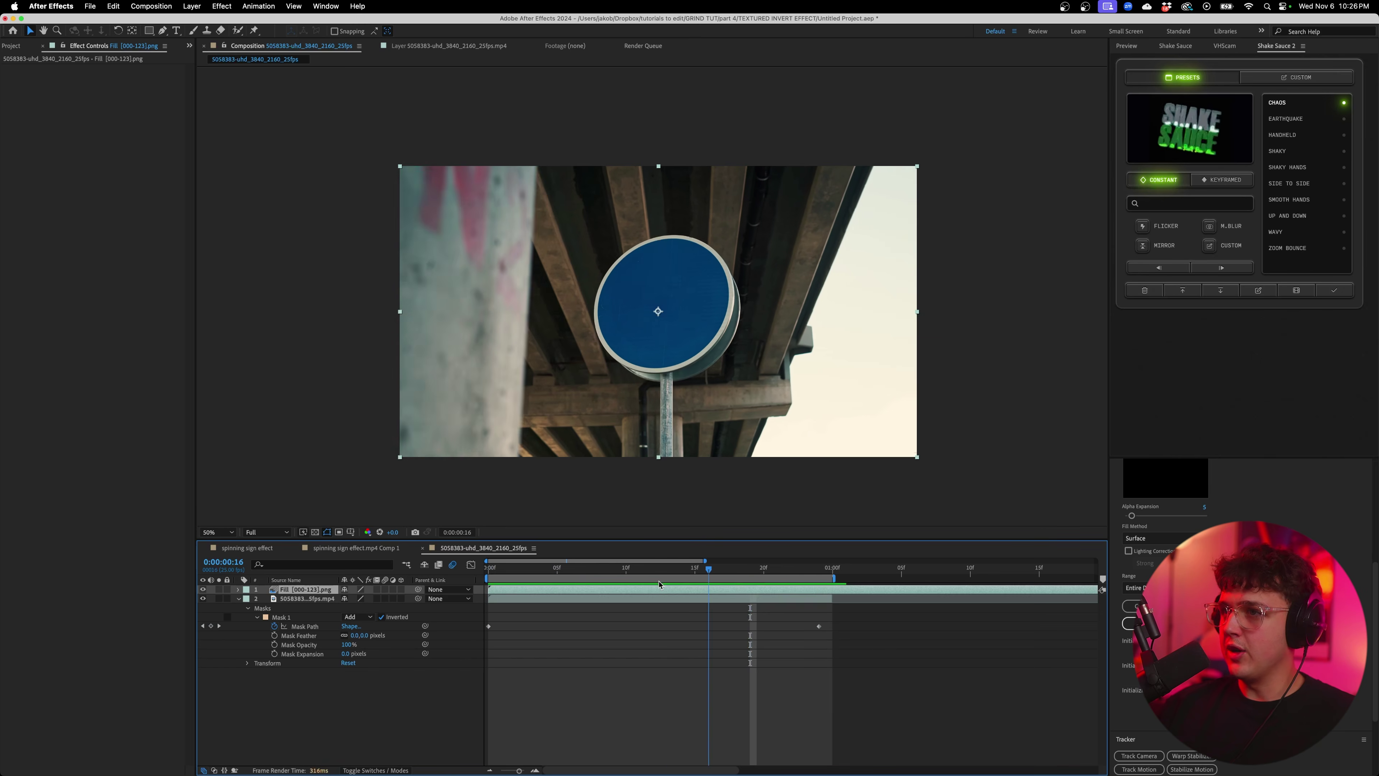
pyautogui.press('space')
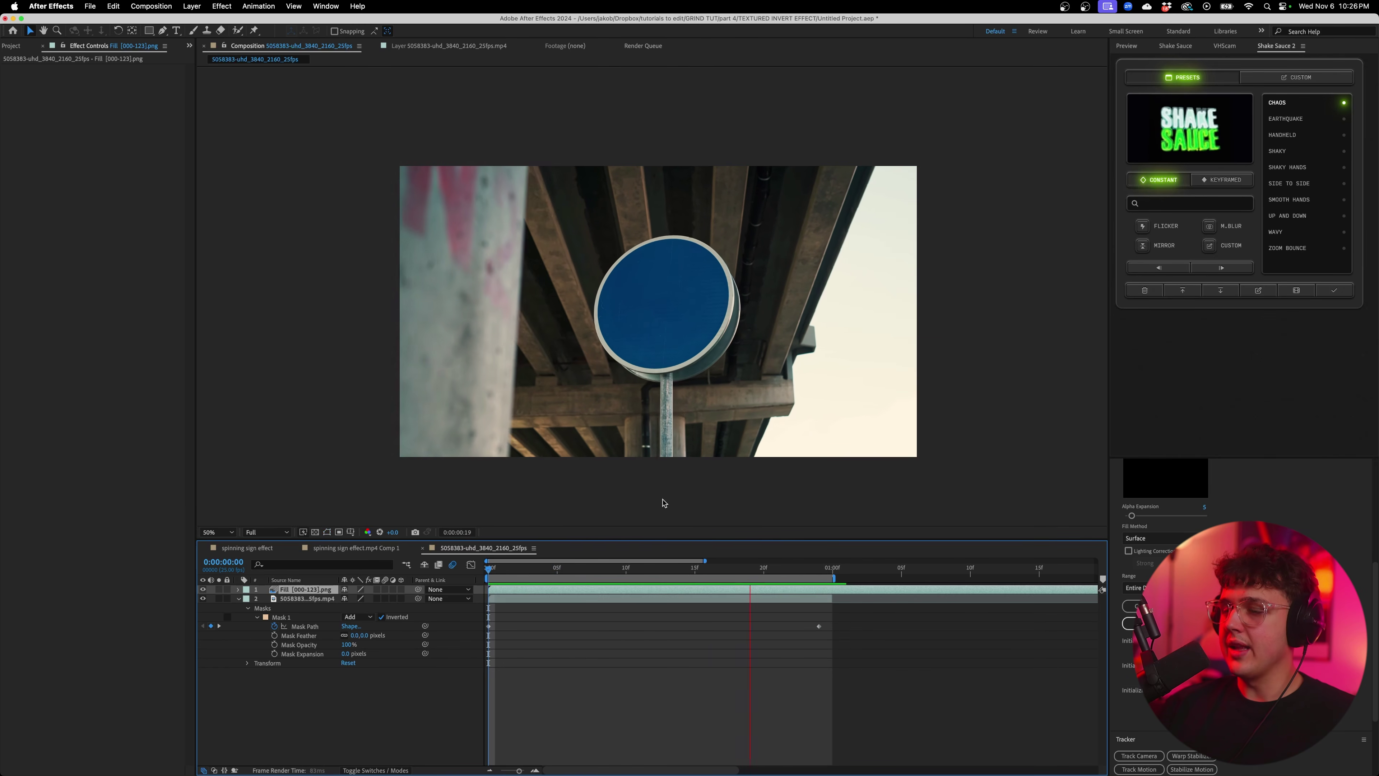
pyautogui.press('space')
# - Duplicate the masked footage layer, place the copy above the fill layer, and collapse the original layer's properties
pyautogui.click(291, 599)
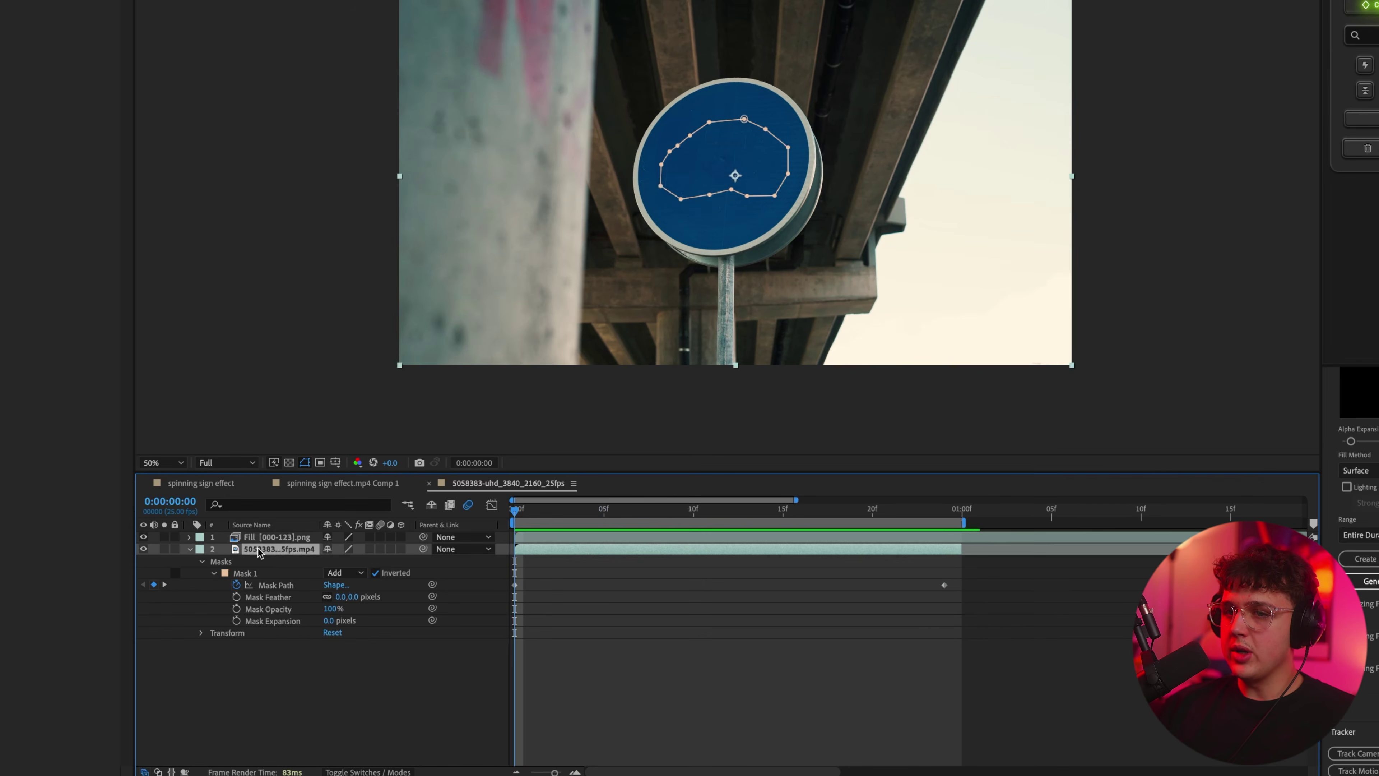
pyautogui.hotkey('ctrl', 'd')
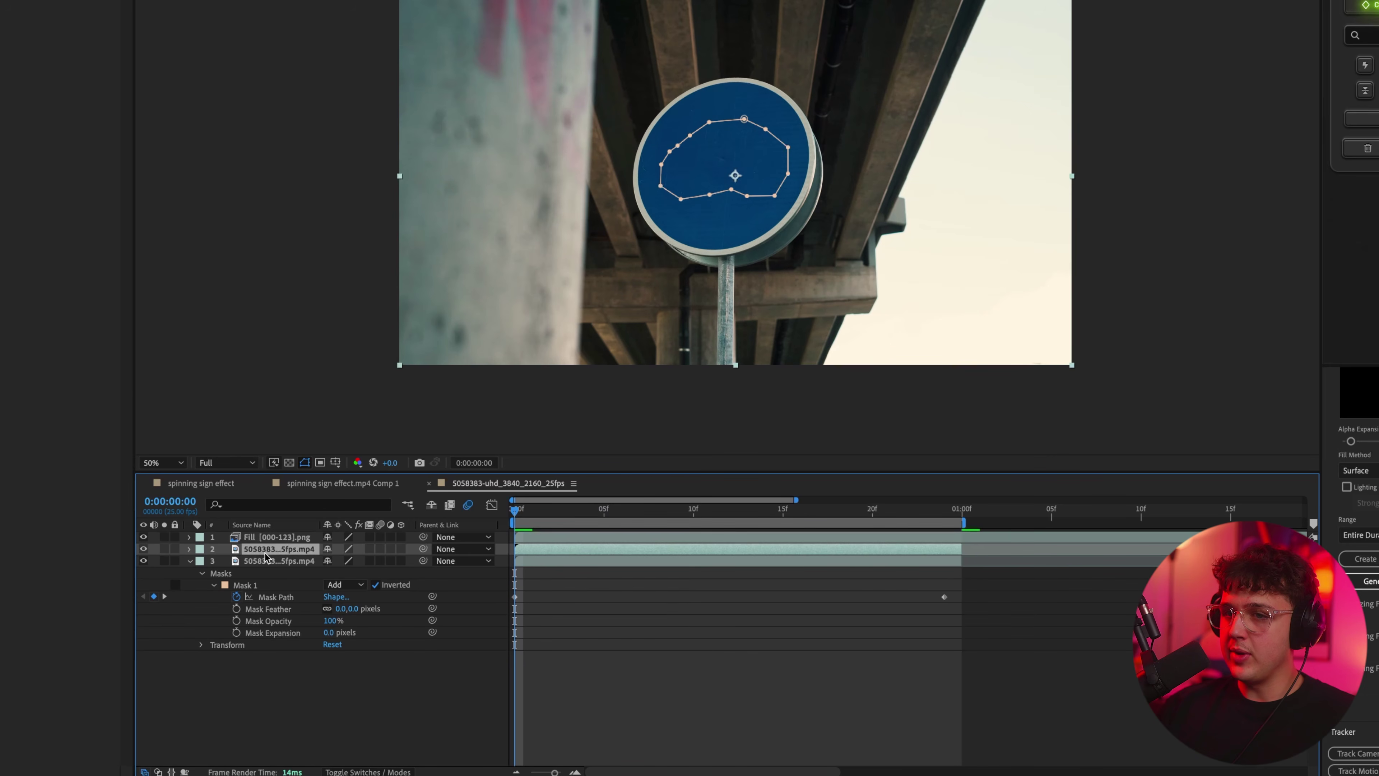
pyautogui.moveTo(260, 551); pyautogui.dragTo(265, 531)
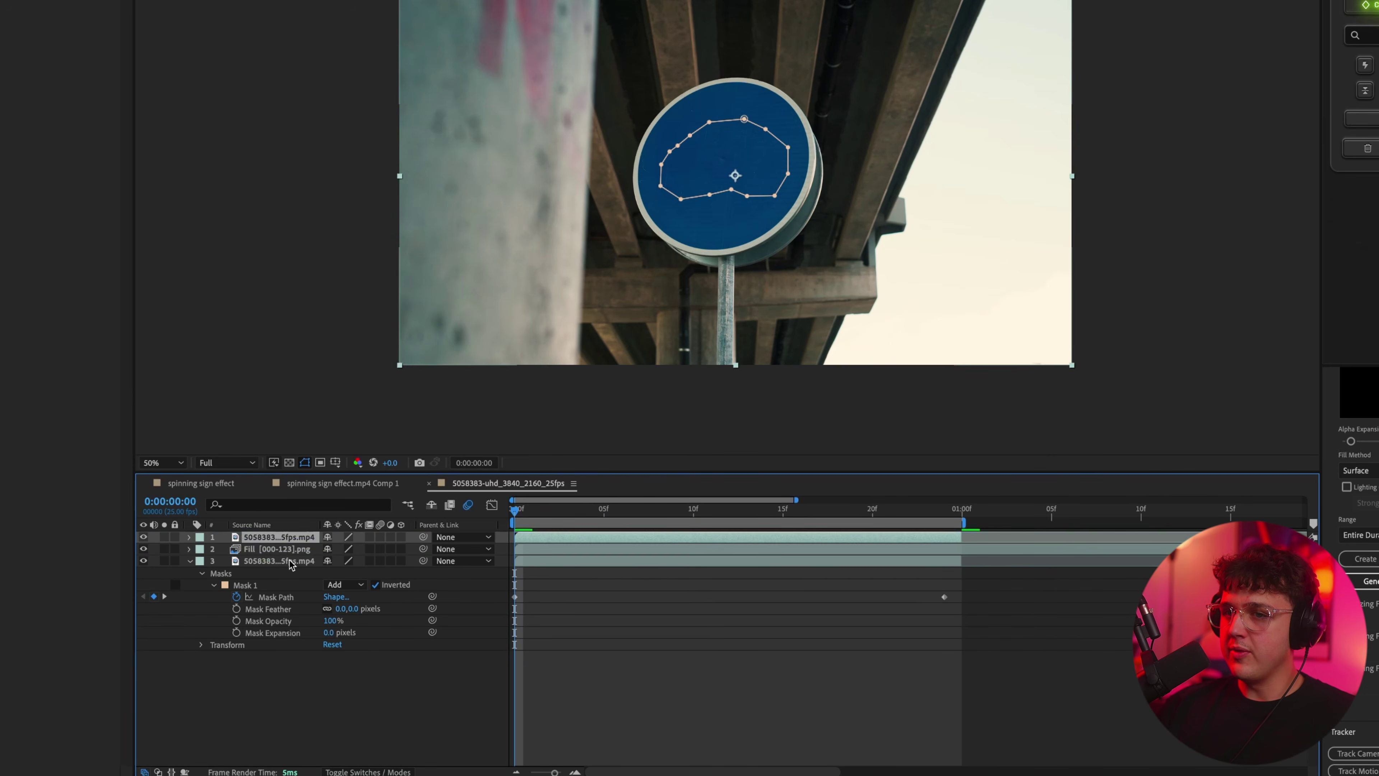
pyautogui.click(190, 561)
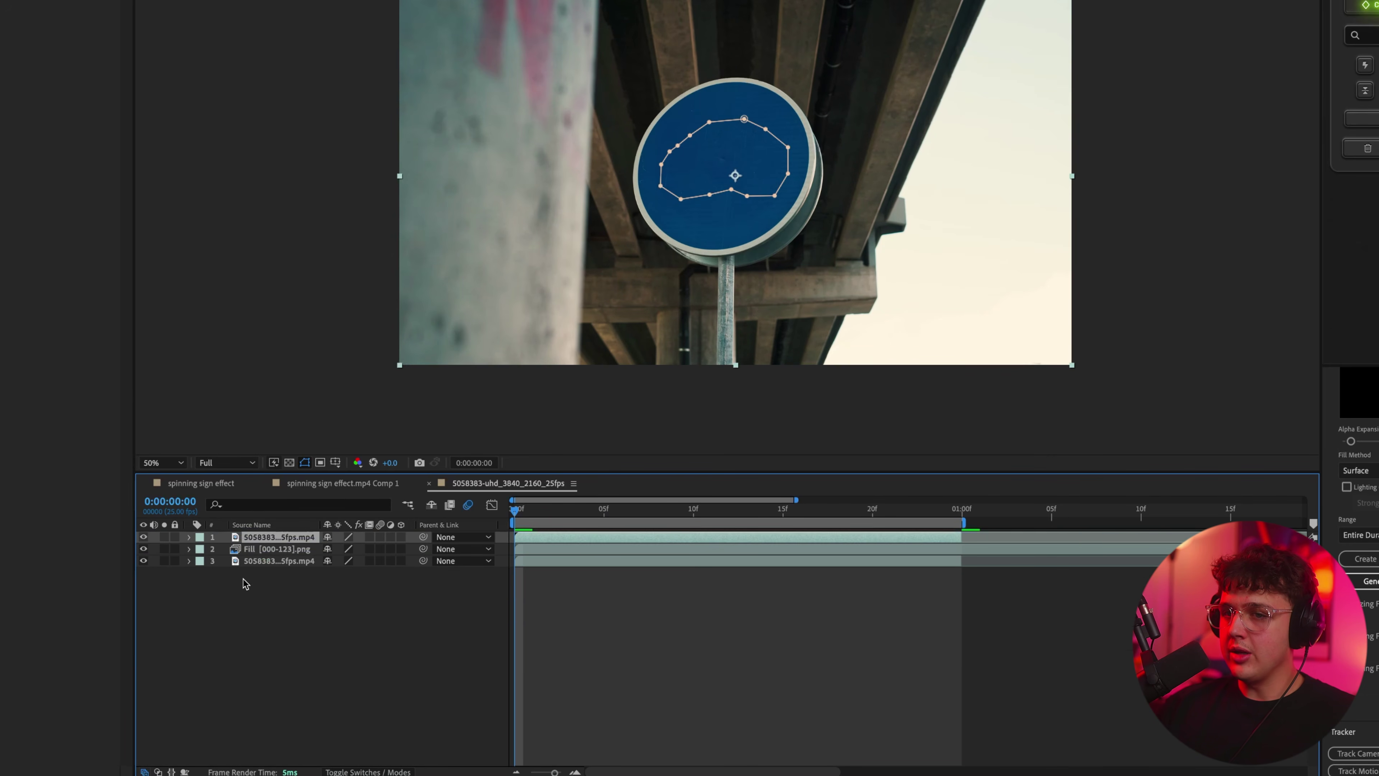
# - Delete Mask 1 from the duplicated footage layer at the top of the stack
pyautogui.click(190, 537)
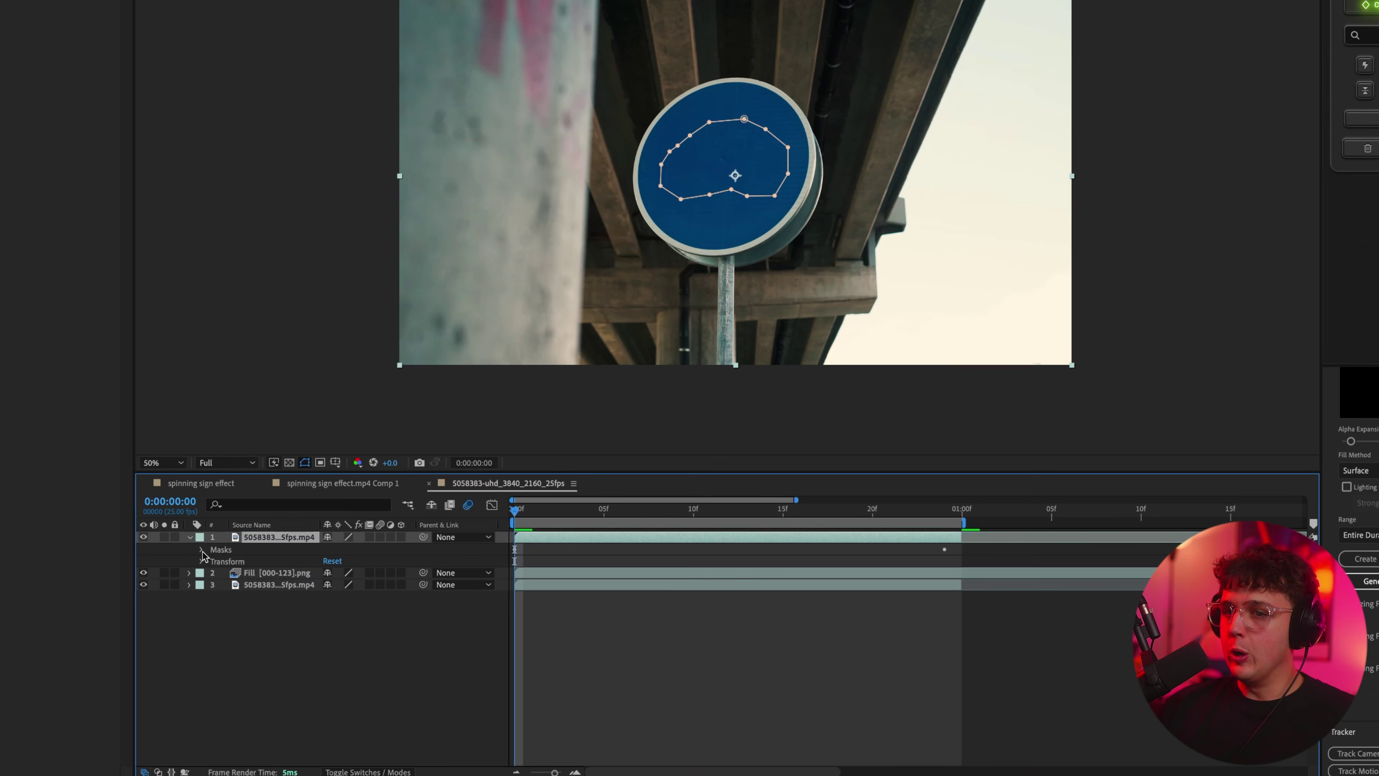
pyautogui.click(202, 550)
pyautogui.click(248, 562)
pyautogui.press('Delete')
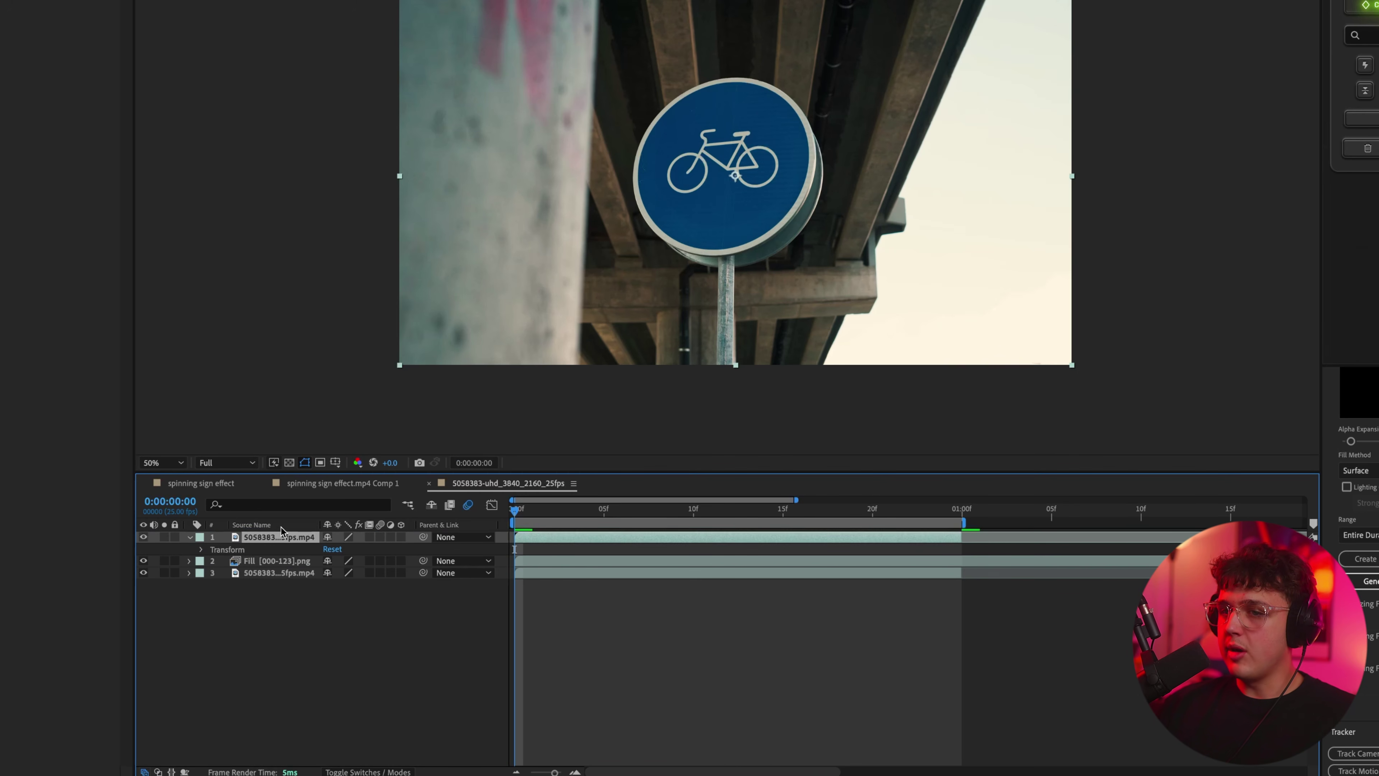
# - Select the bicycle symbol on the top footage layer with the Roto Brush, including both wheels and excluding the sign background around it
pyautogui.doubleClick(278, 538)
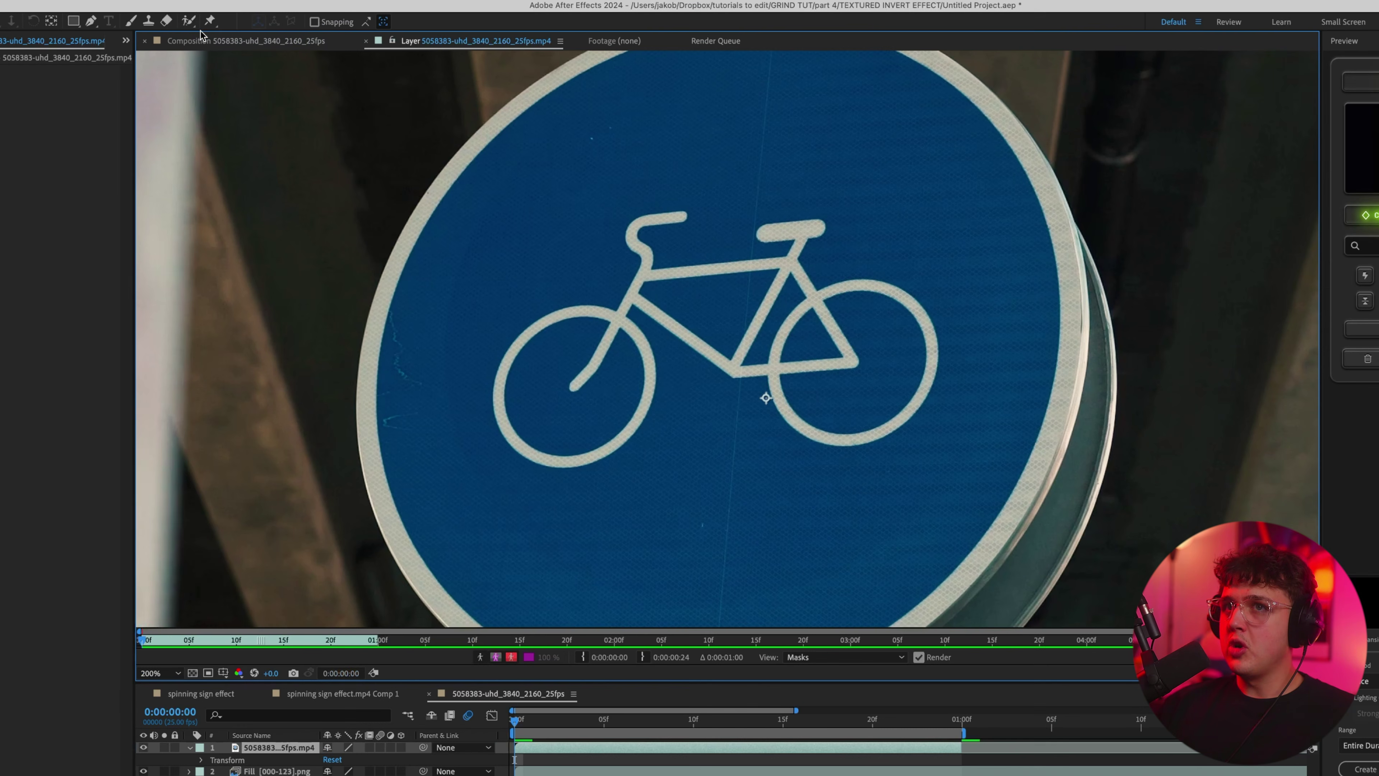
pyautogui.click(188, 22)
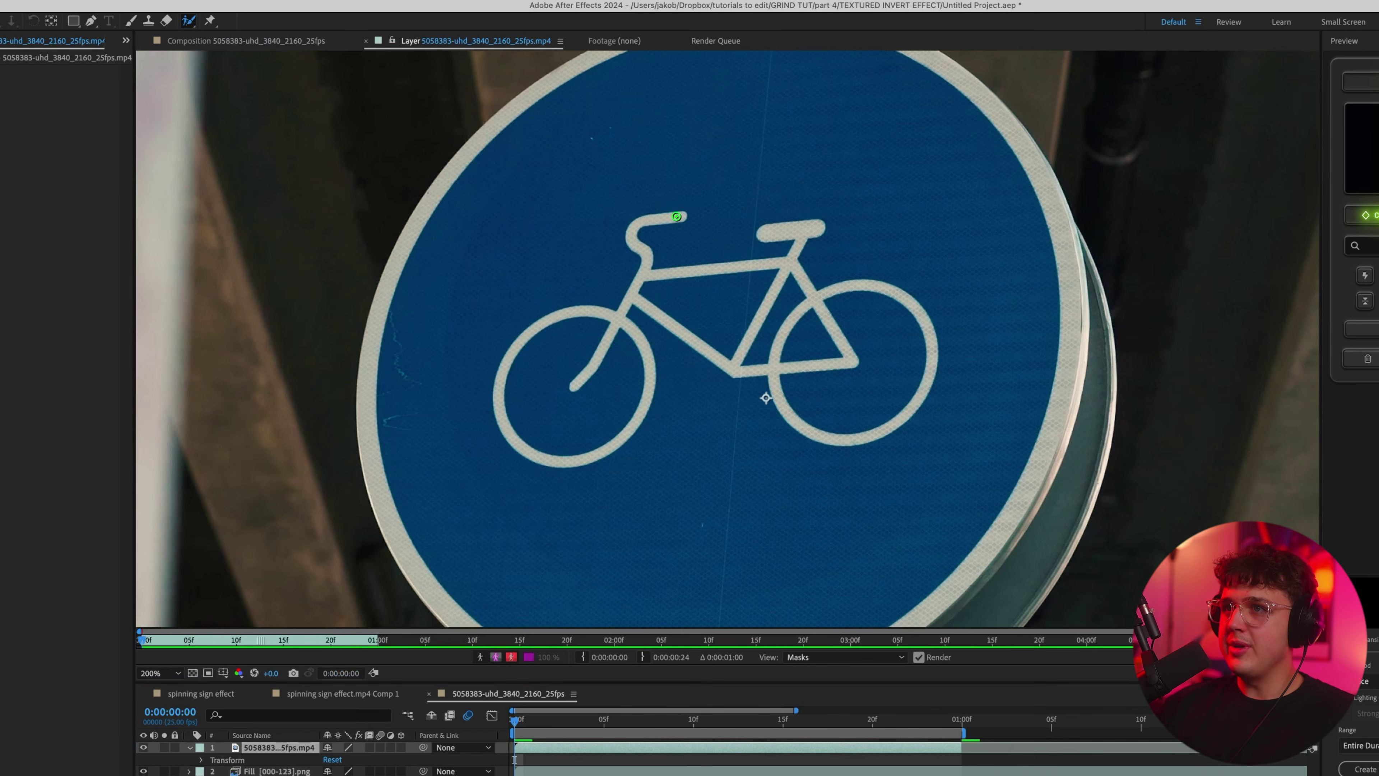
pyautogui.click(677, 217)
pyautogui.moveTo(646, 260)
pyautogui.mouseDown()
pyautogui.moveTo(774, 265)
pyautogui.moveTo(815, 222)
pyautogui.moveTo(837, 294)
pyautogui.moveTo(926, 343)
pyautogui.mouseUp()
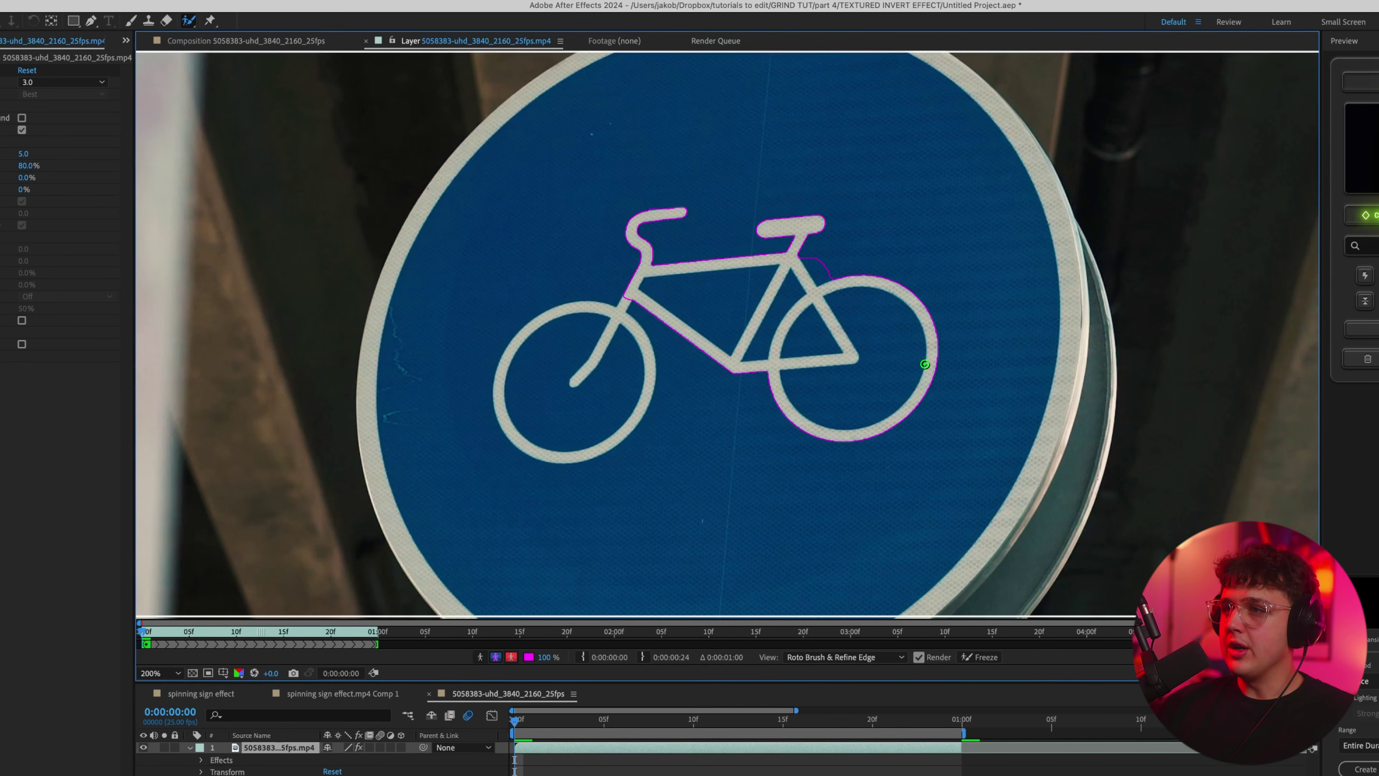
pyautogui.moveTo(874, 382); pyautogui.dragTo(875, 381)
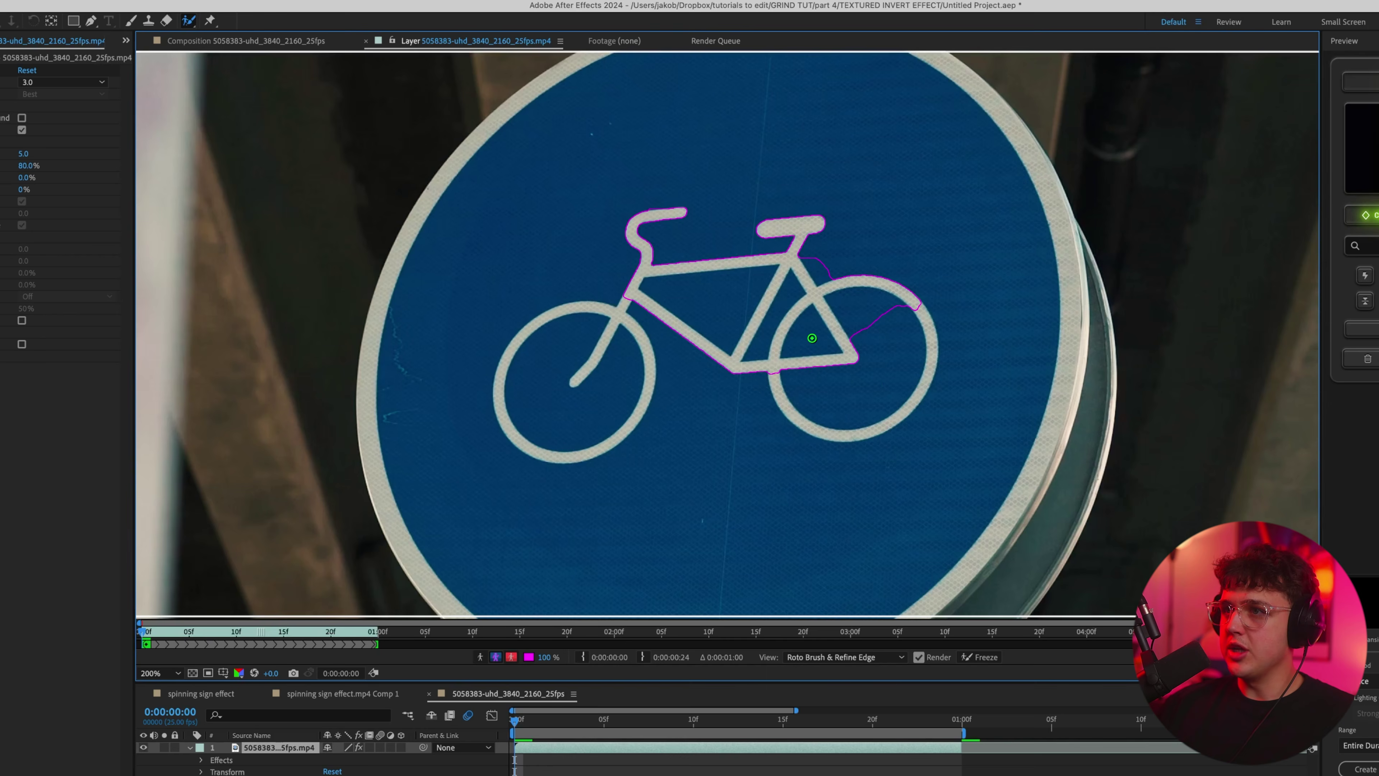
pyautogui.moveTo(886, 324); pyautogui.dragTo(875, 386)
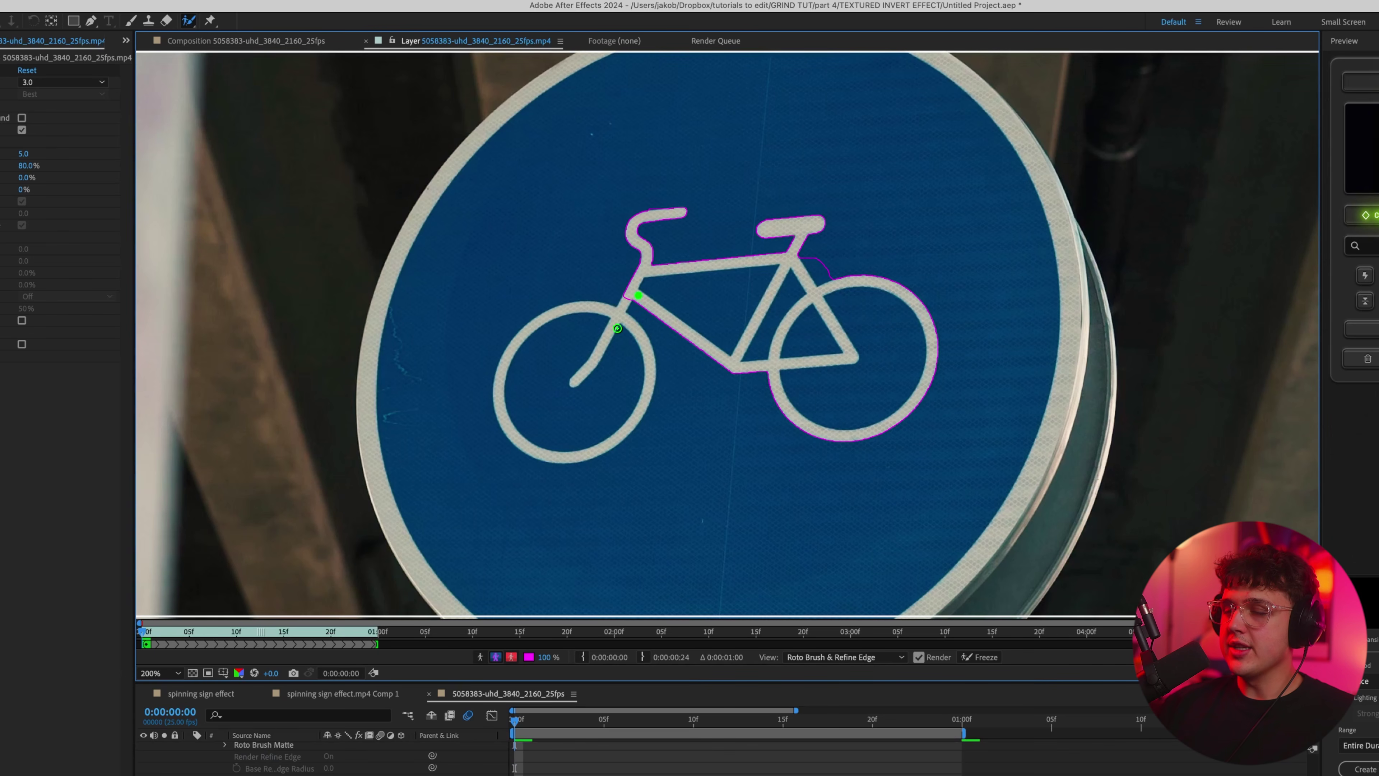
pyautogui.moveTo(640, 315); pyautogui.dragTo(642, 316)
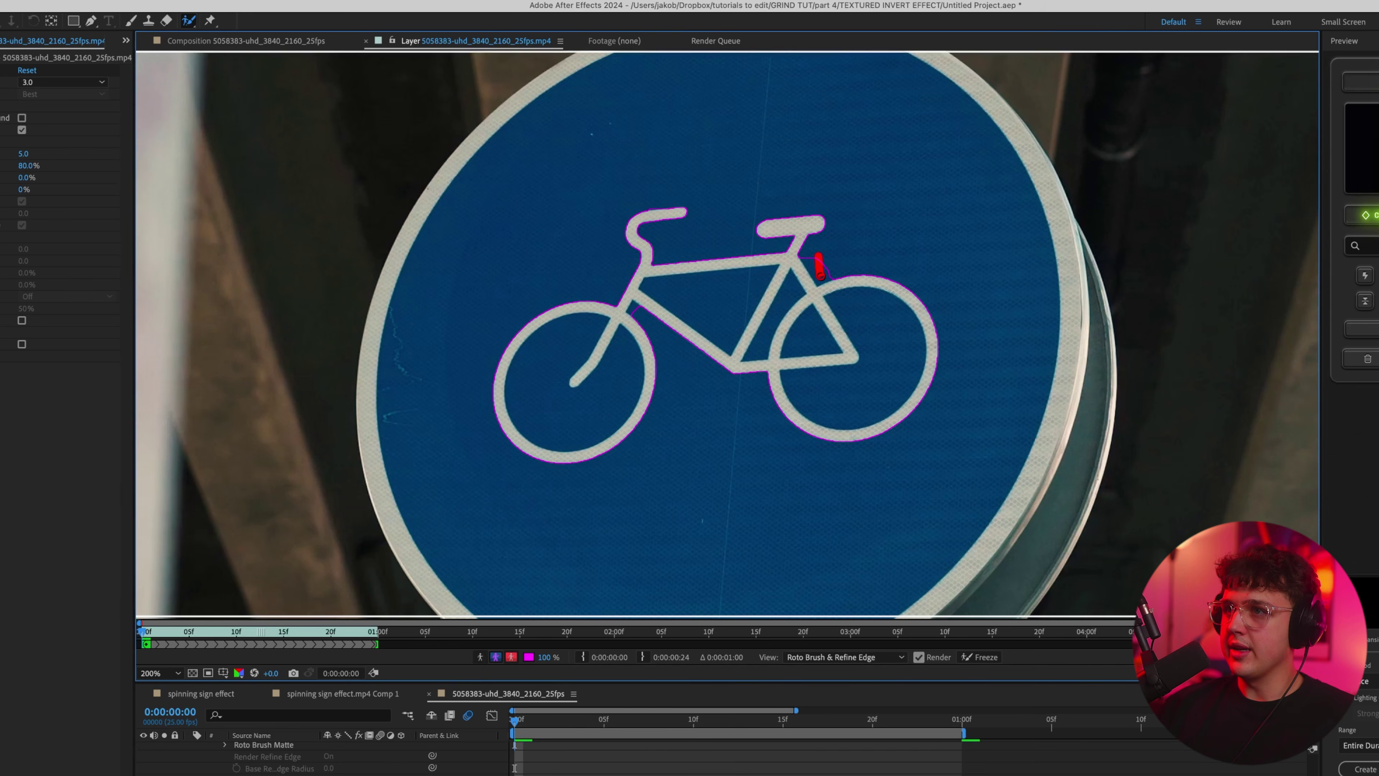
# - Return to the composition and hide the fill layer and the original footage layer to inspect the bicycle cutout
pyautogui.click(253, 43)
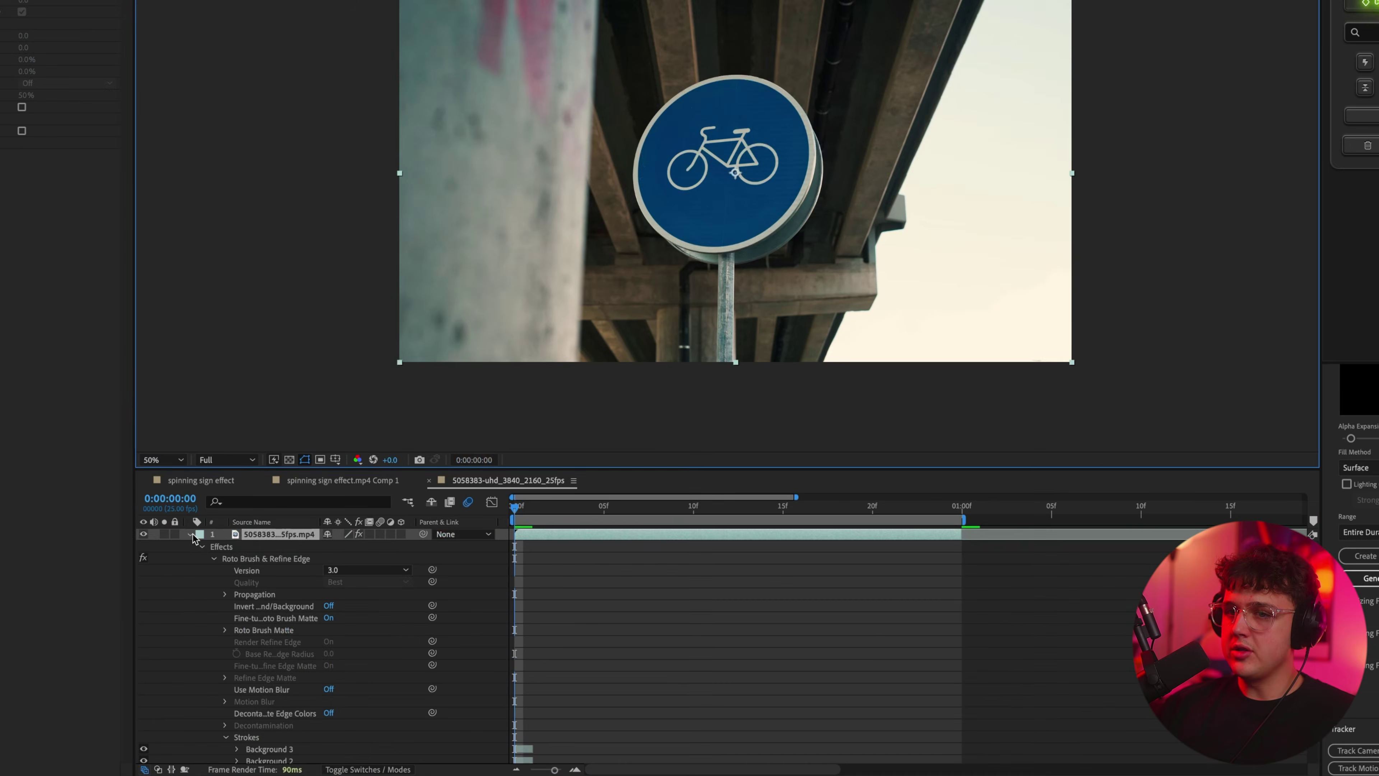
pyautogui.click(189, 747)
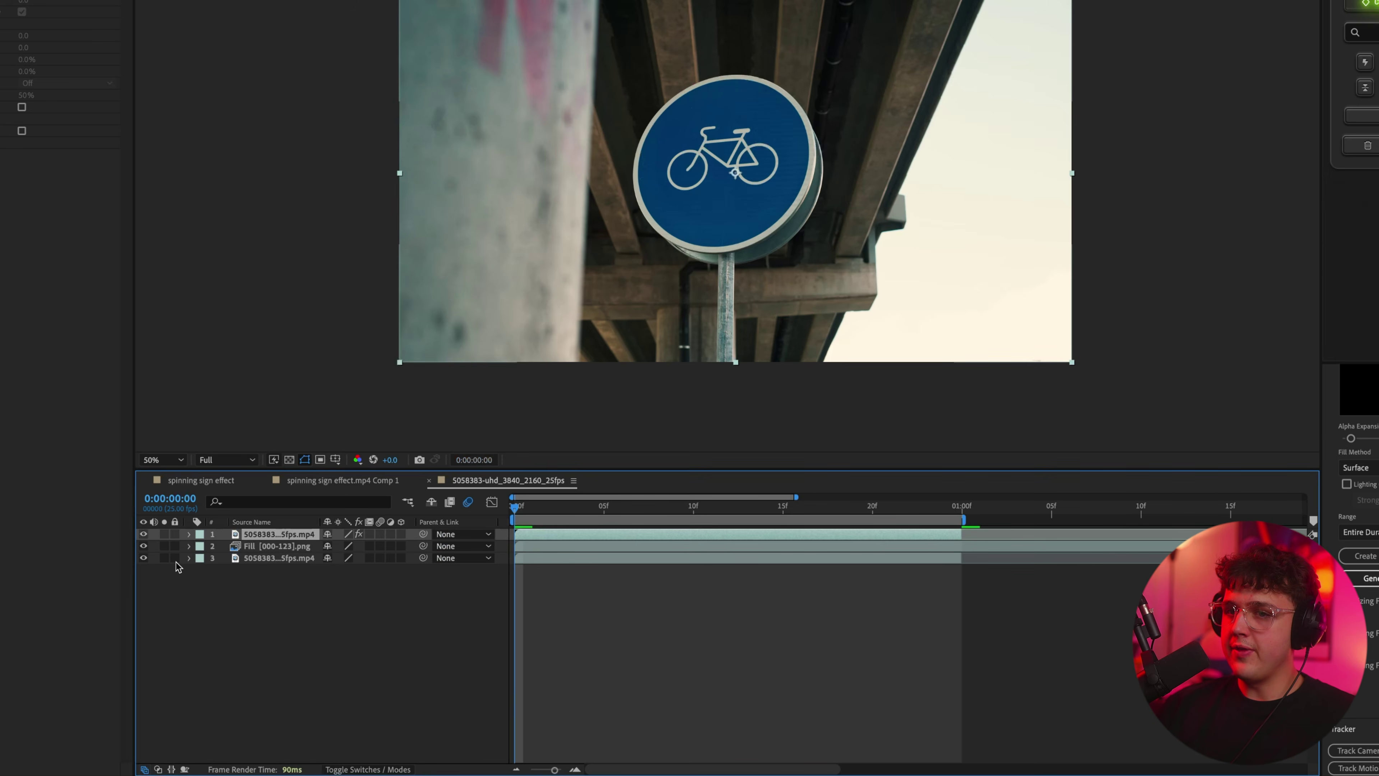
pyautogui.click(144, 557)
pyautogui.scroll(2, 762, 123)
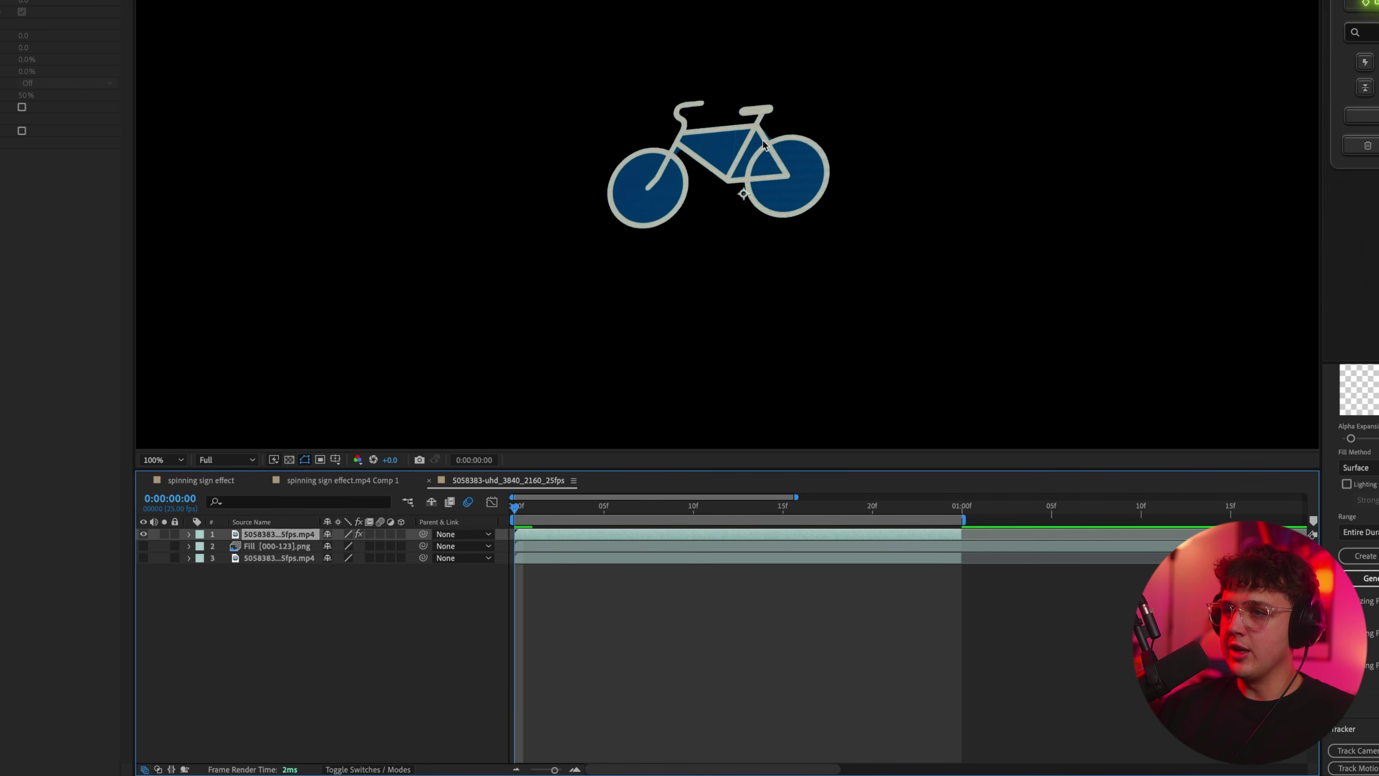
pyautogui.scroll(-2, 763, 143)
# - Reopen the rotoscoped footage in the layer view and freeze its Roto Brush result
pyautogui.doubleClick(748, 123)
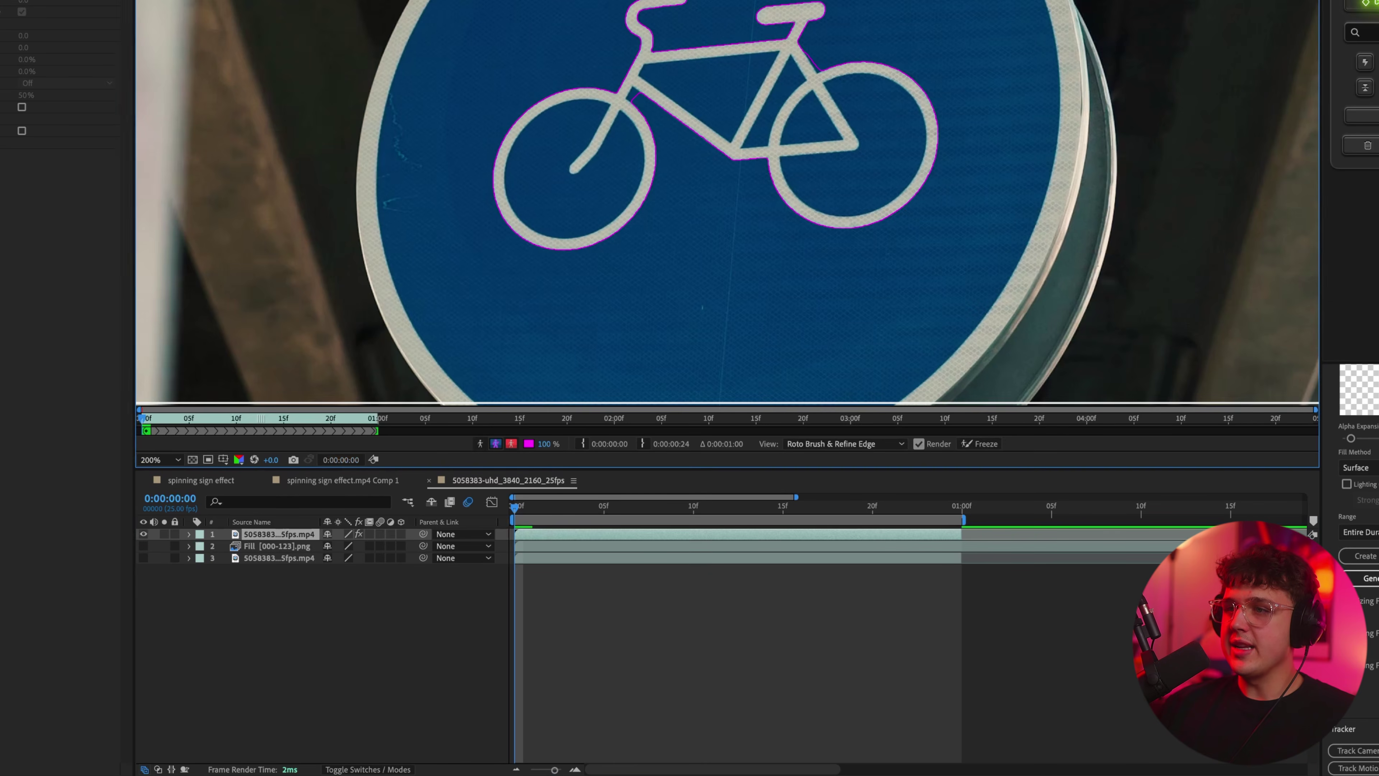
pyautogui.click(986, 445)
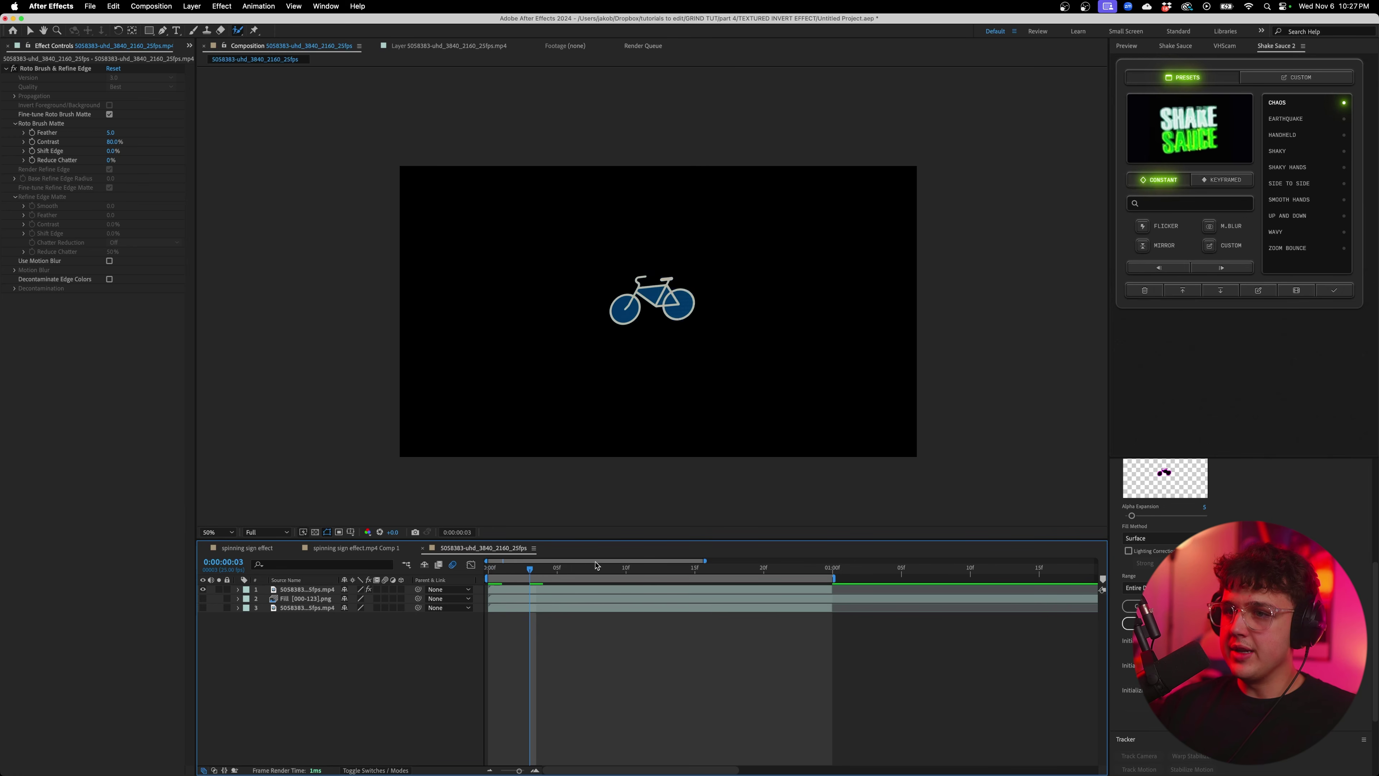
# - Go back to the first frame and show the fill layer and the original footage layer again
pyautogui.press('Home')
pyautogui.click(202, 598)
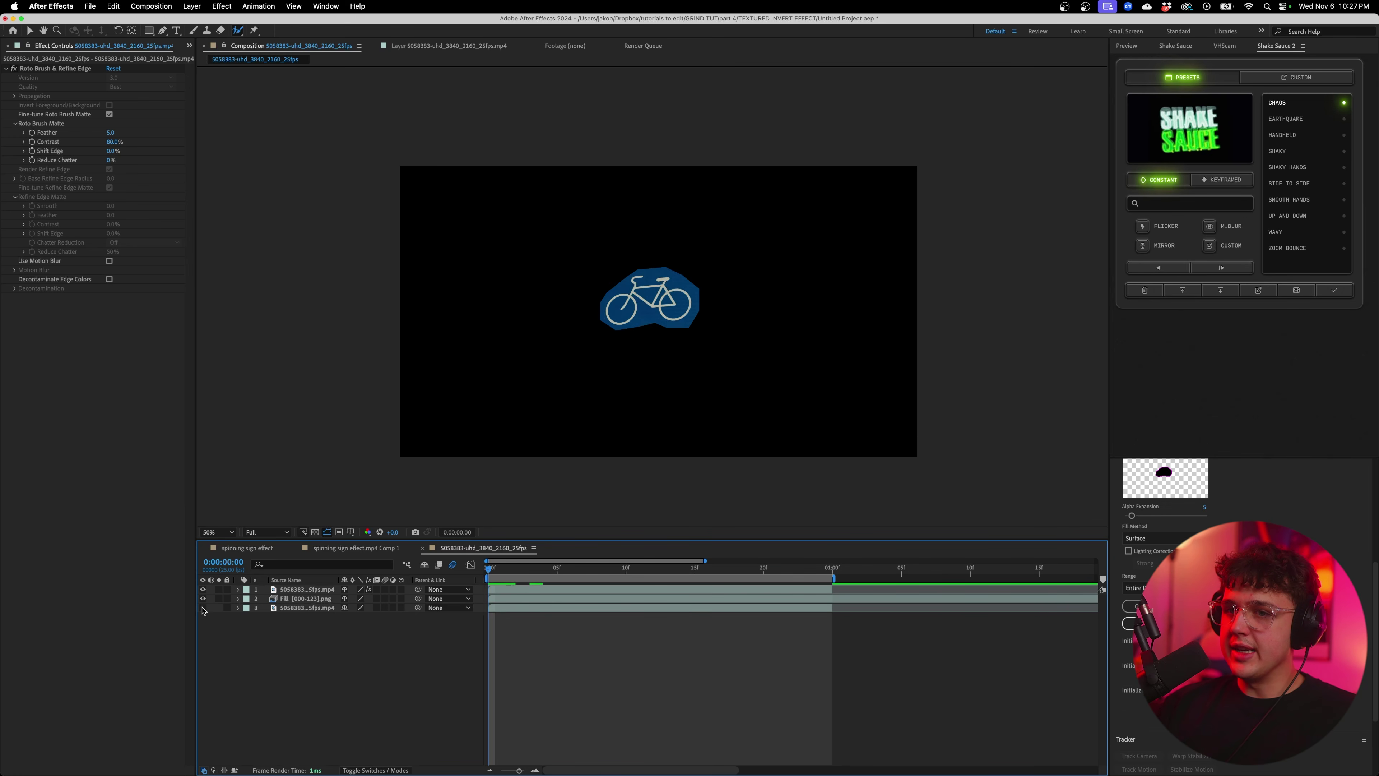
pyautogui.click(203, 607)
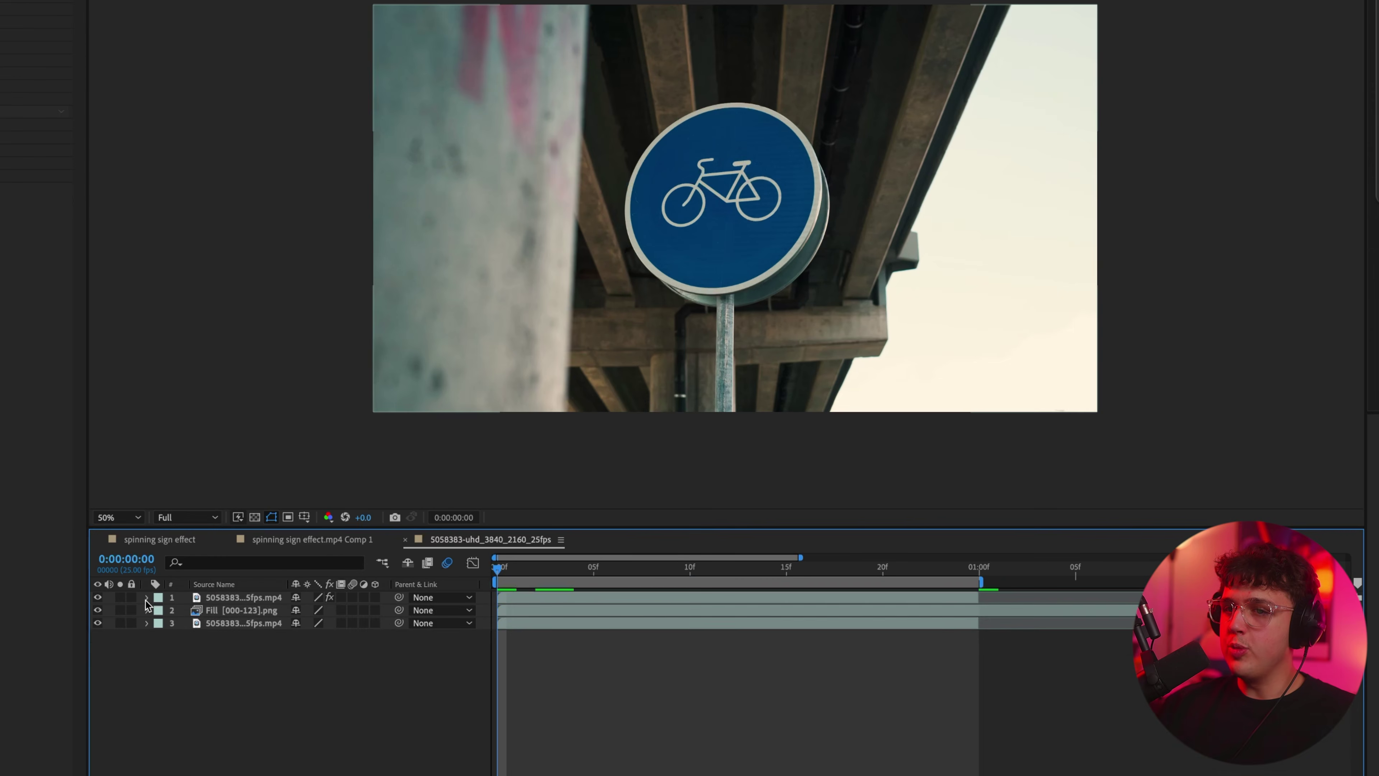
# - Show the bicycle cutout layer's transform properties and move its anchor point to 1853, 966 at the centre of the bicycle
pyautogui.click(237, 589)
pyautogui.click(160, 611)
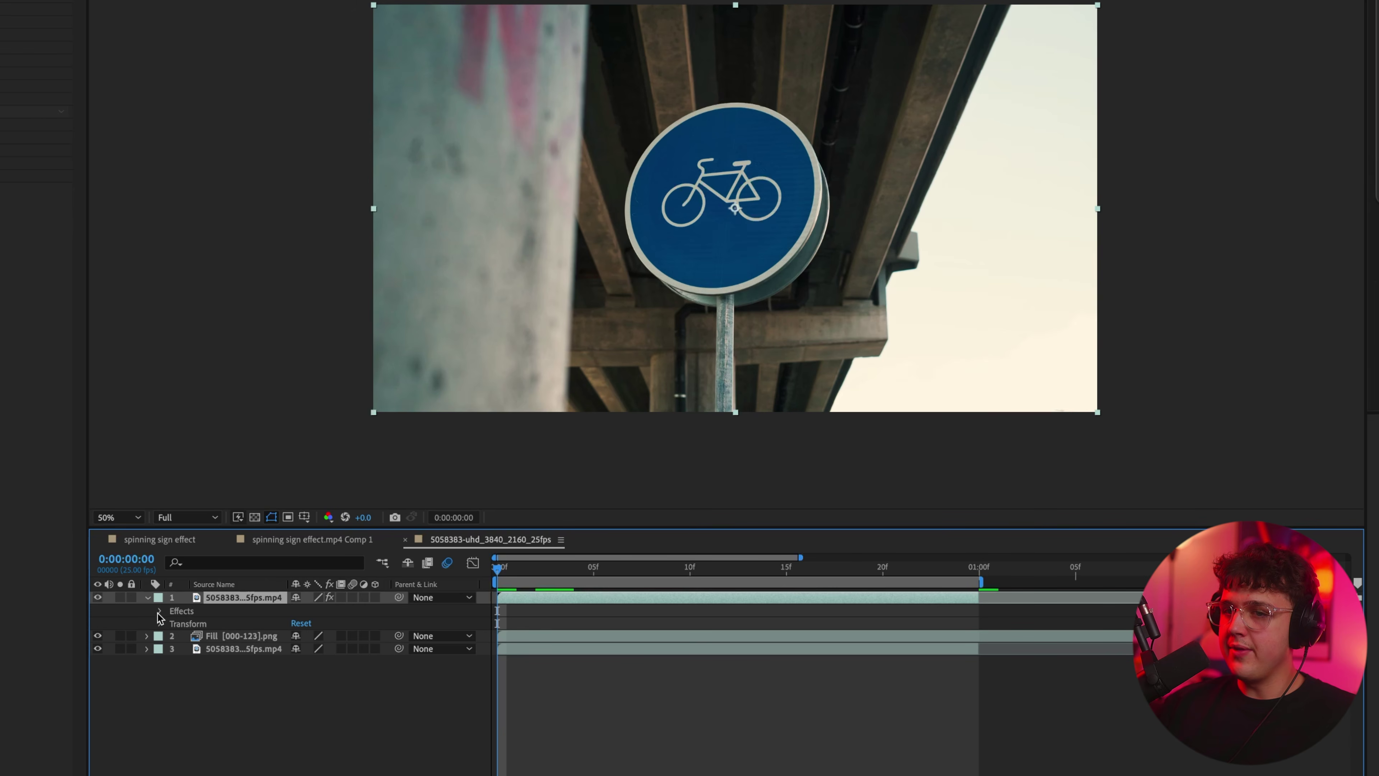
pyautogui.click(159, 624)
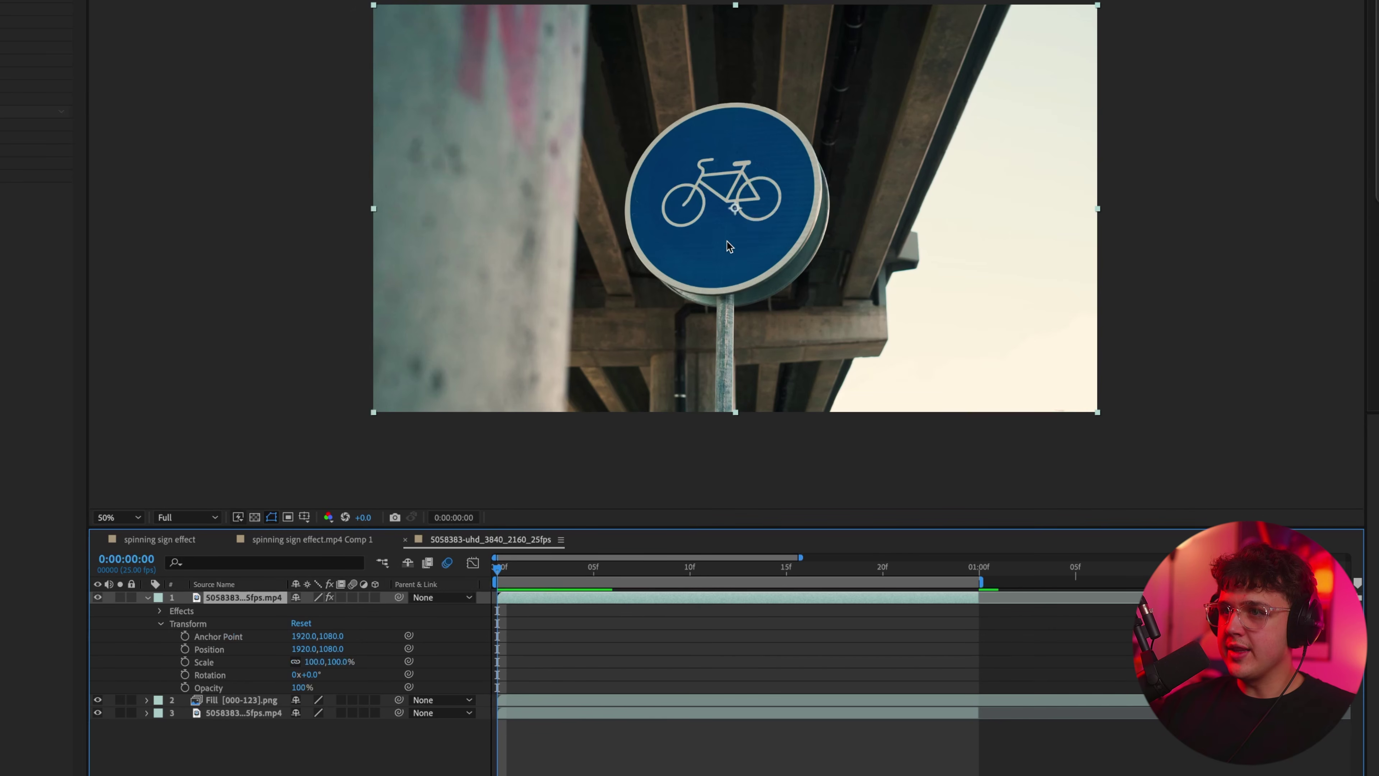
pyautogui.moveTo(371, 634); pyautogui.dragTo(353, 635)
pyautogui.scroll(2, 746, 230)
pyautogui.scroll(2, 757, 256)
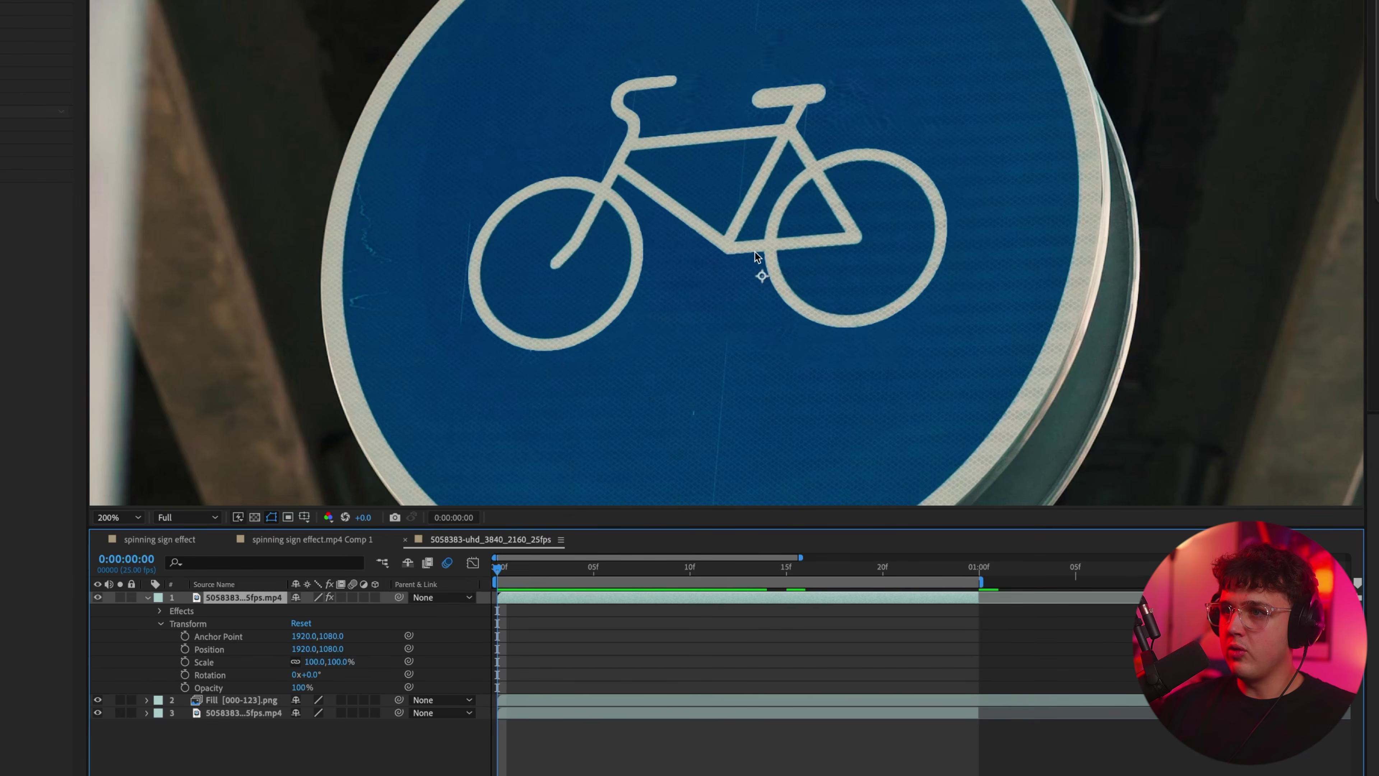
pyautogui.scroll(-4, 763, 282)
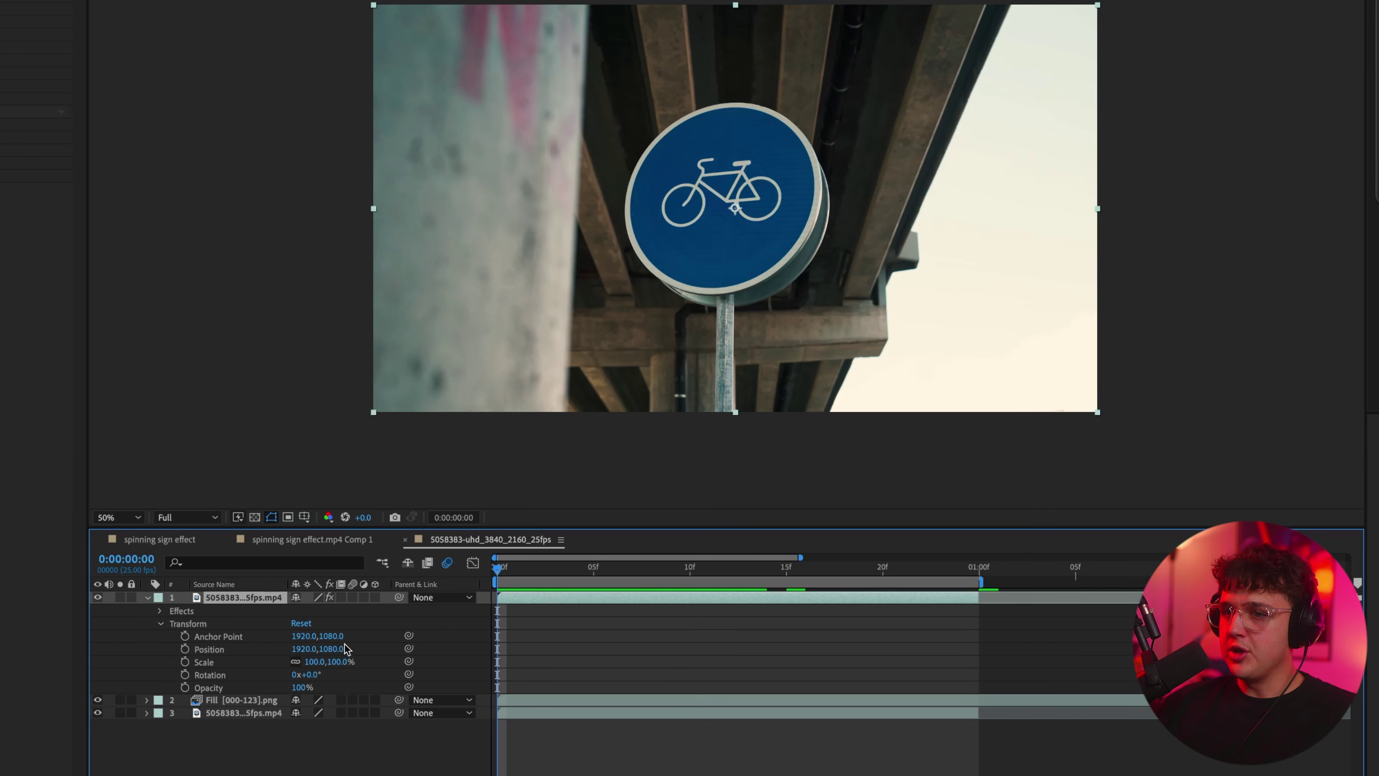
pyautogui.moveTo(335, 636); pyautogui.dragTo(266, 636)
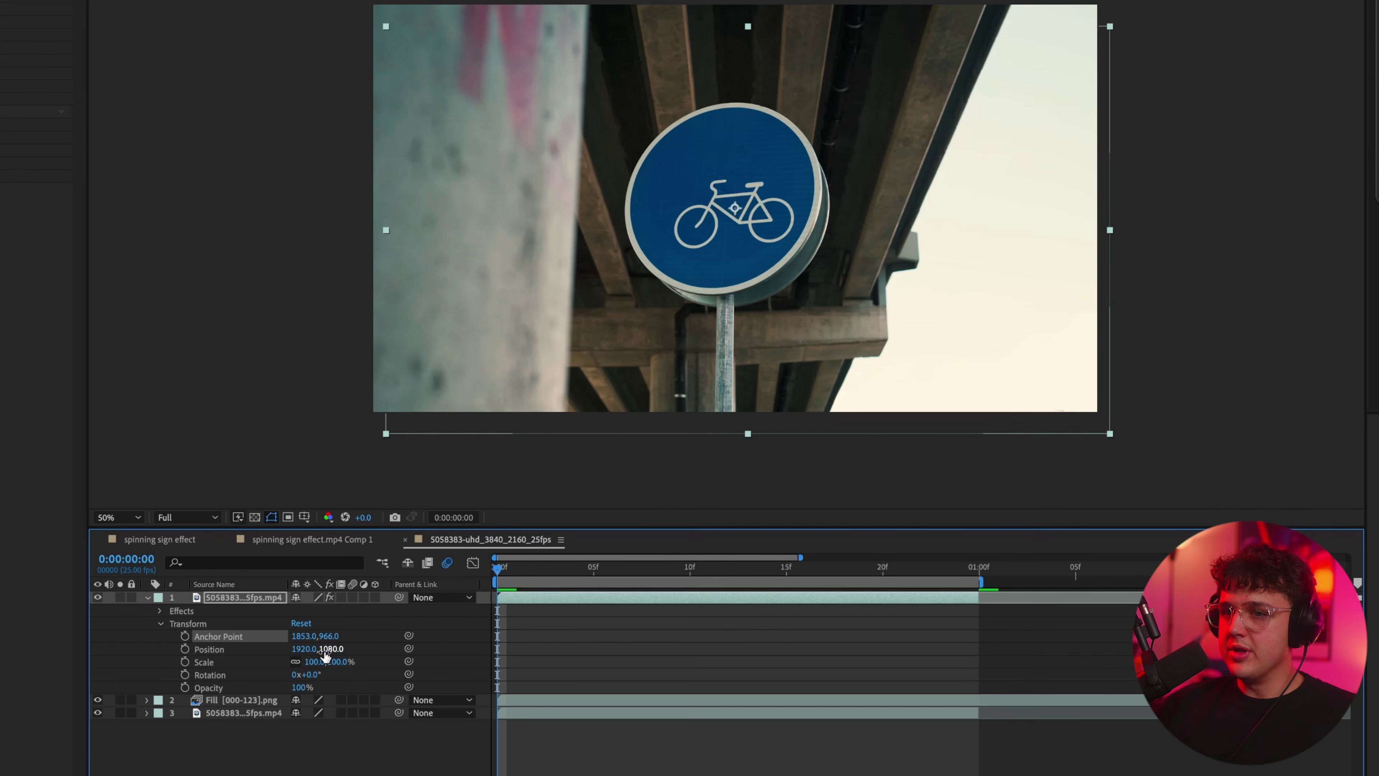
# - Position the cutout layer at 1844, 1008 and keyframe its position and a rotation of 31° on the first frame
pyautogui.moveTo(318, 649); pyautogui.dragTo(278, 651)
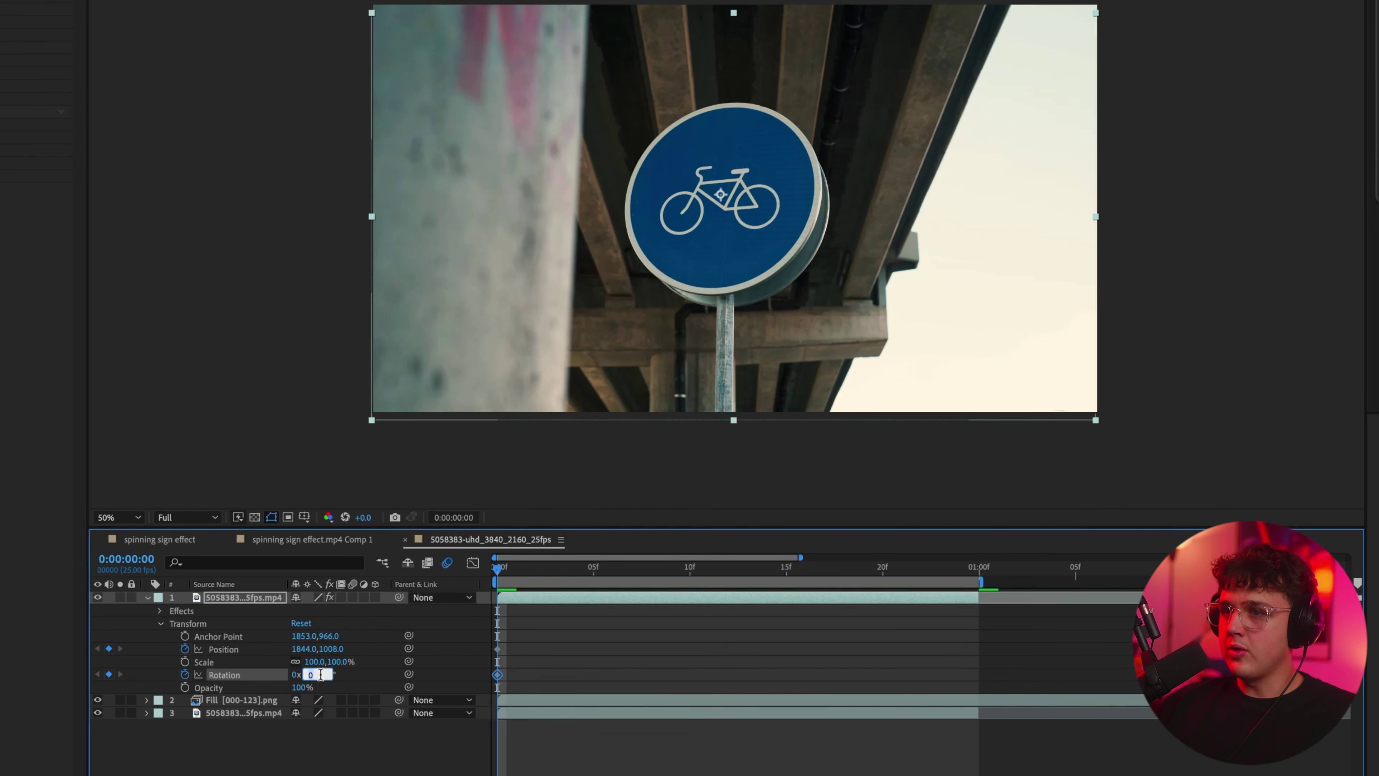
pyautogui.click(349, 686)
pyautogui.moveTo(318, 674); pyautogui.dragTo(336, 673)
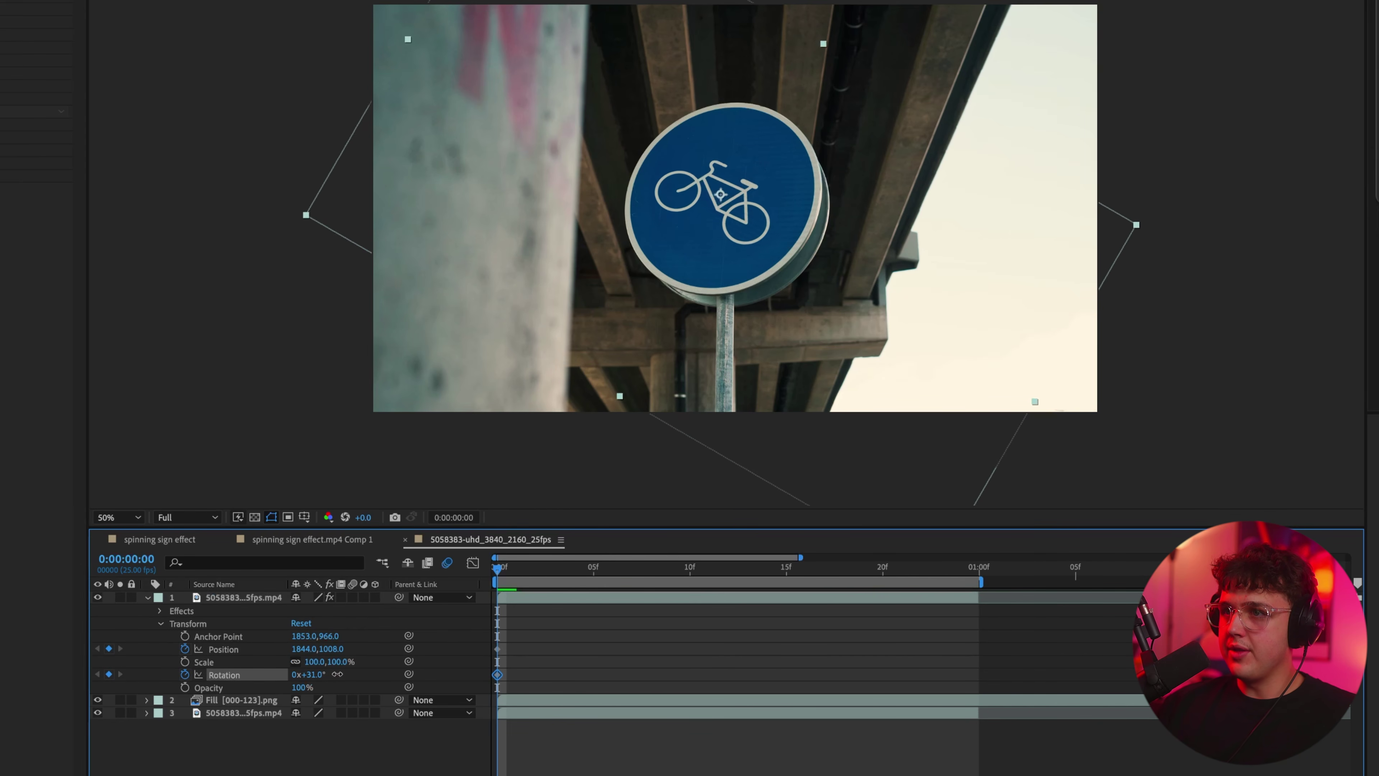
# - Keyframe the bicycle layer's rotation at 2x+2.0° on frame 20 and preview the spin
pyautogui.moveTo(775, 570); pyautogui.dragTo(884, 570)
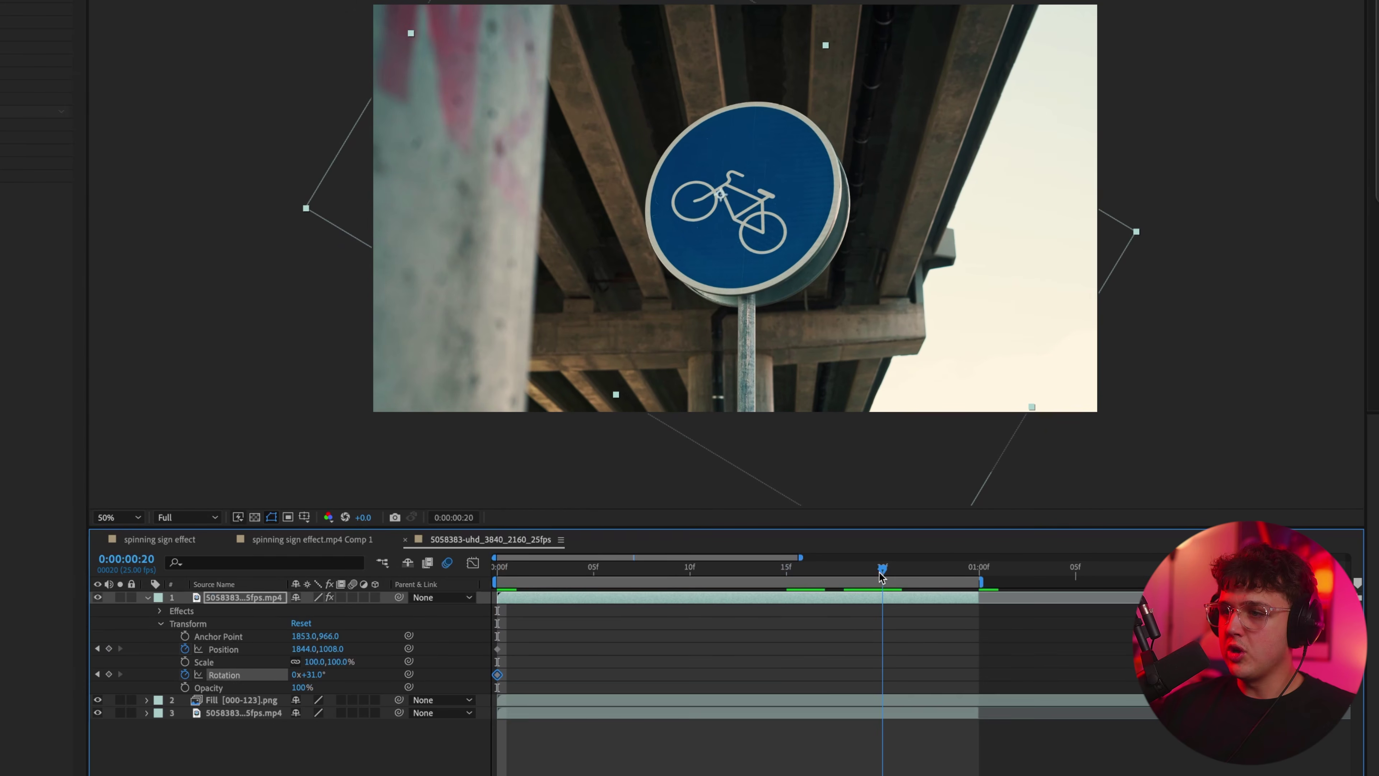
pyautogui.press('space')
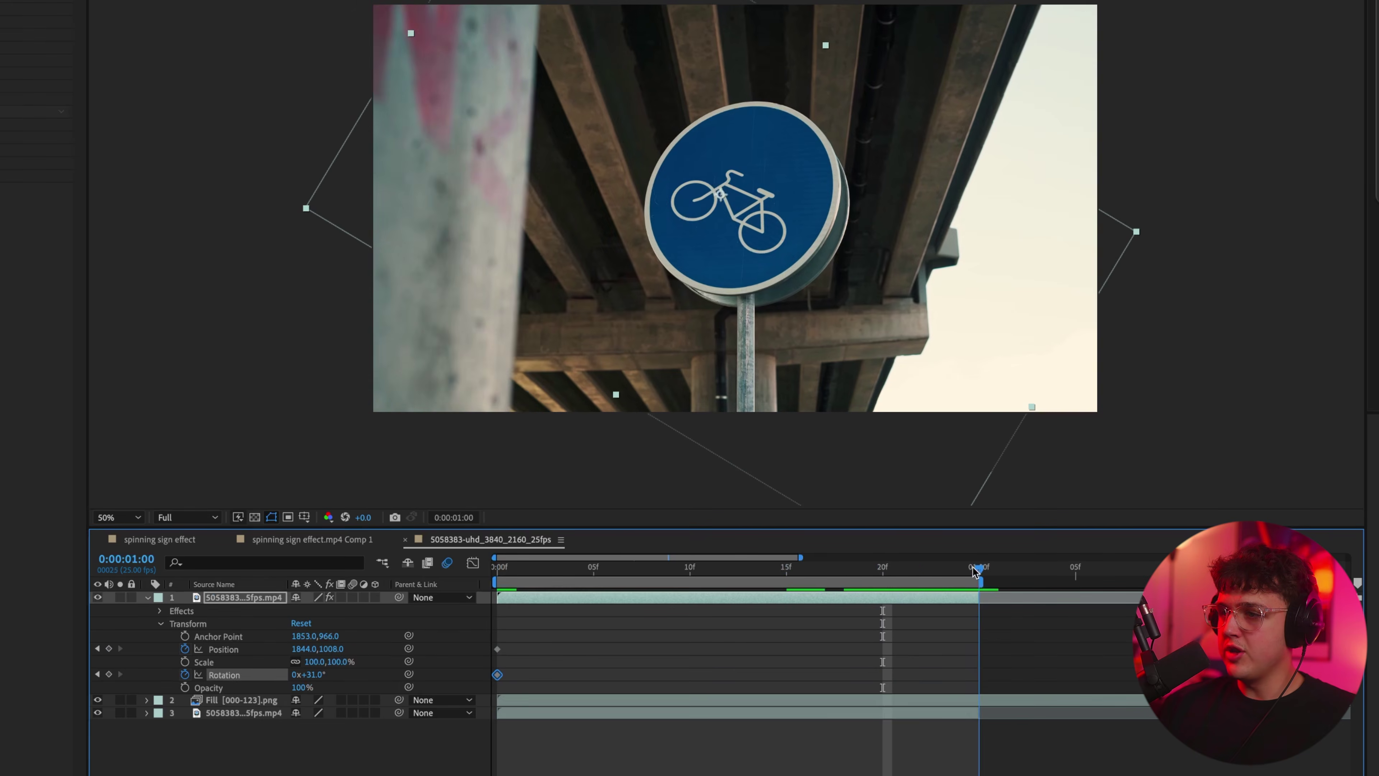
pyautogui.press('space')
pyautogui.moveTo(318, 677); pyautogui.dragTo(835, 668)
pyautogui.press('space')
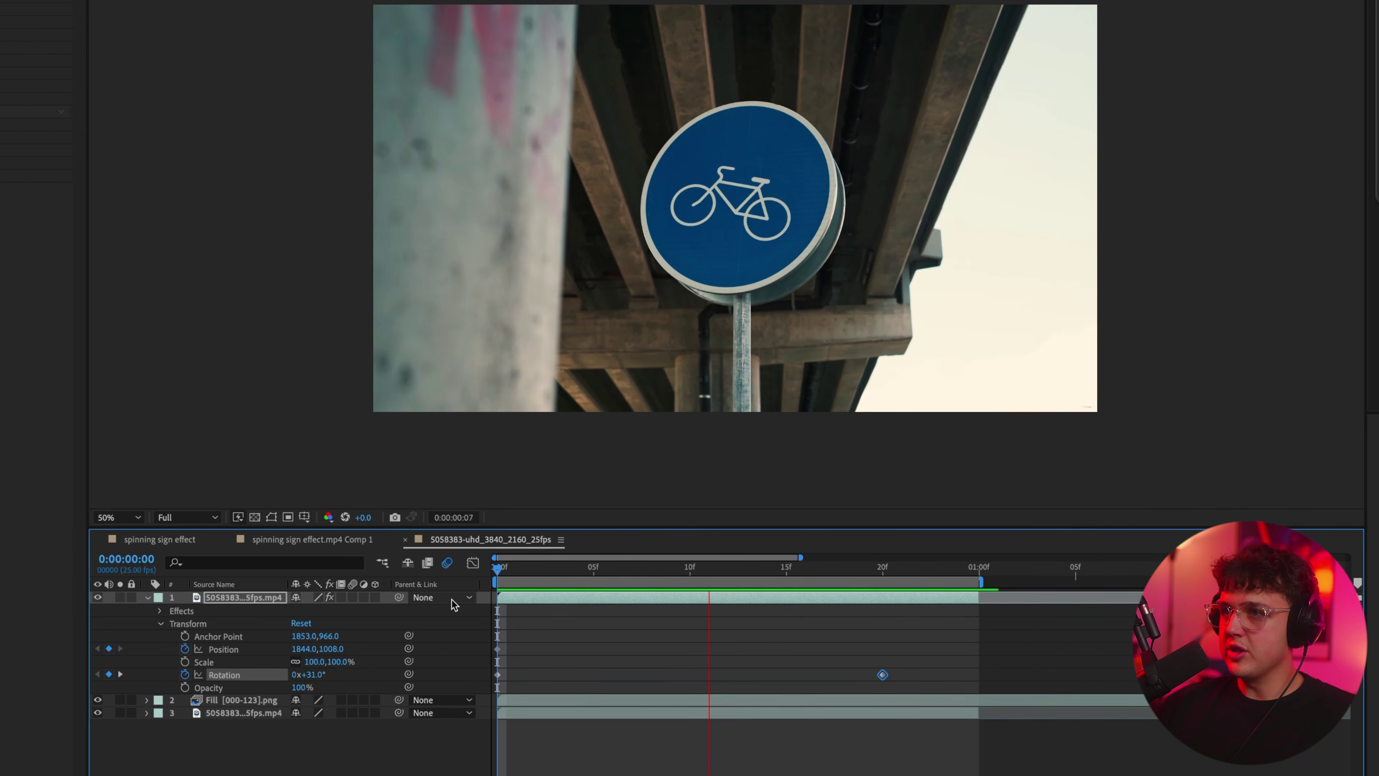
pyautogui.press('space')
# - Keyframe the bicycle's position on the sign at frames 15, 10 and 20, using X 1872 at frame 10 and 1850 at frame 20
pyautogui.moveTo(656, 571); pyautogui.dragTo(787, 572)
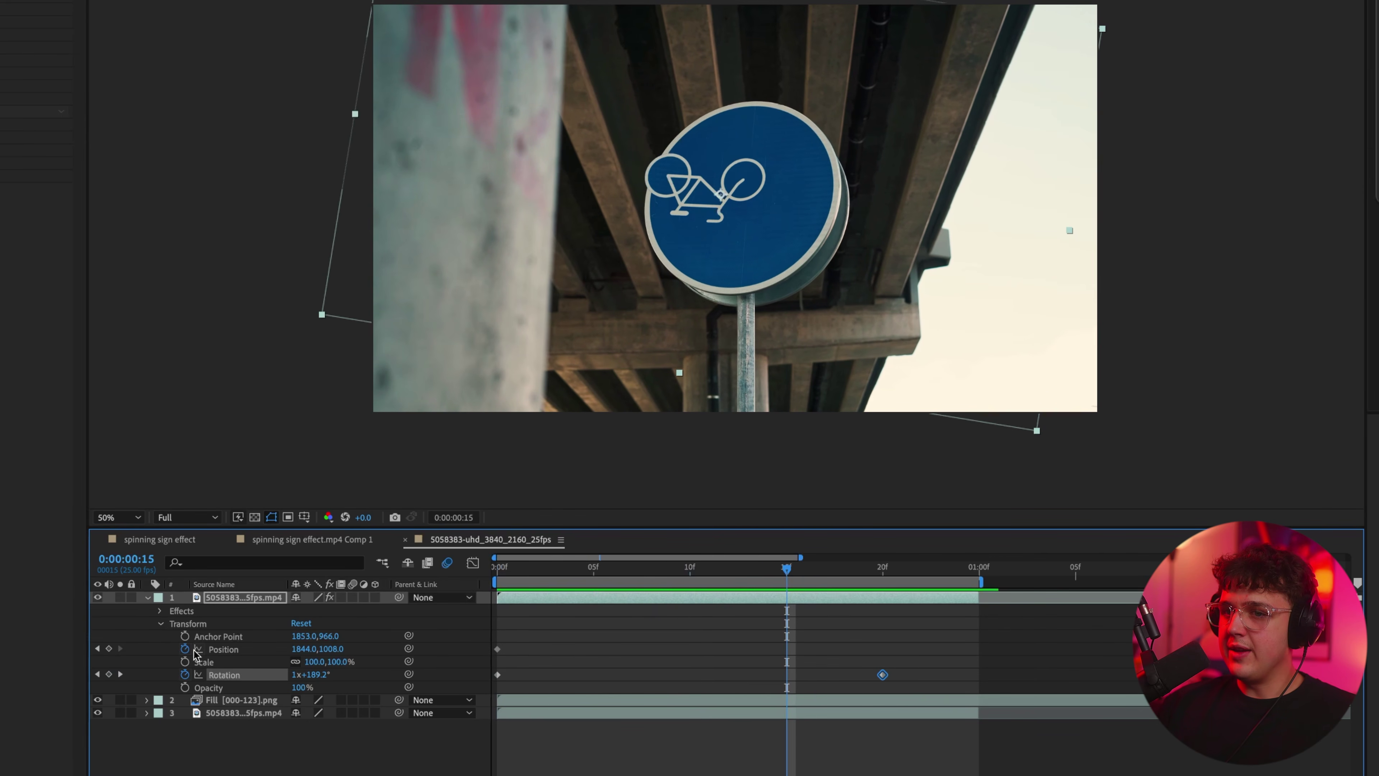
pyautogui.moveTo(313, 652); pyautogui.dragTo(441, 650)
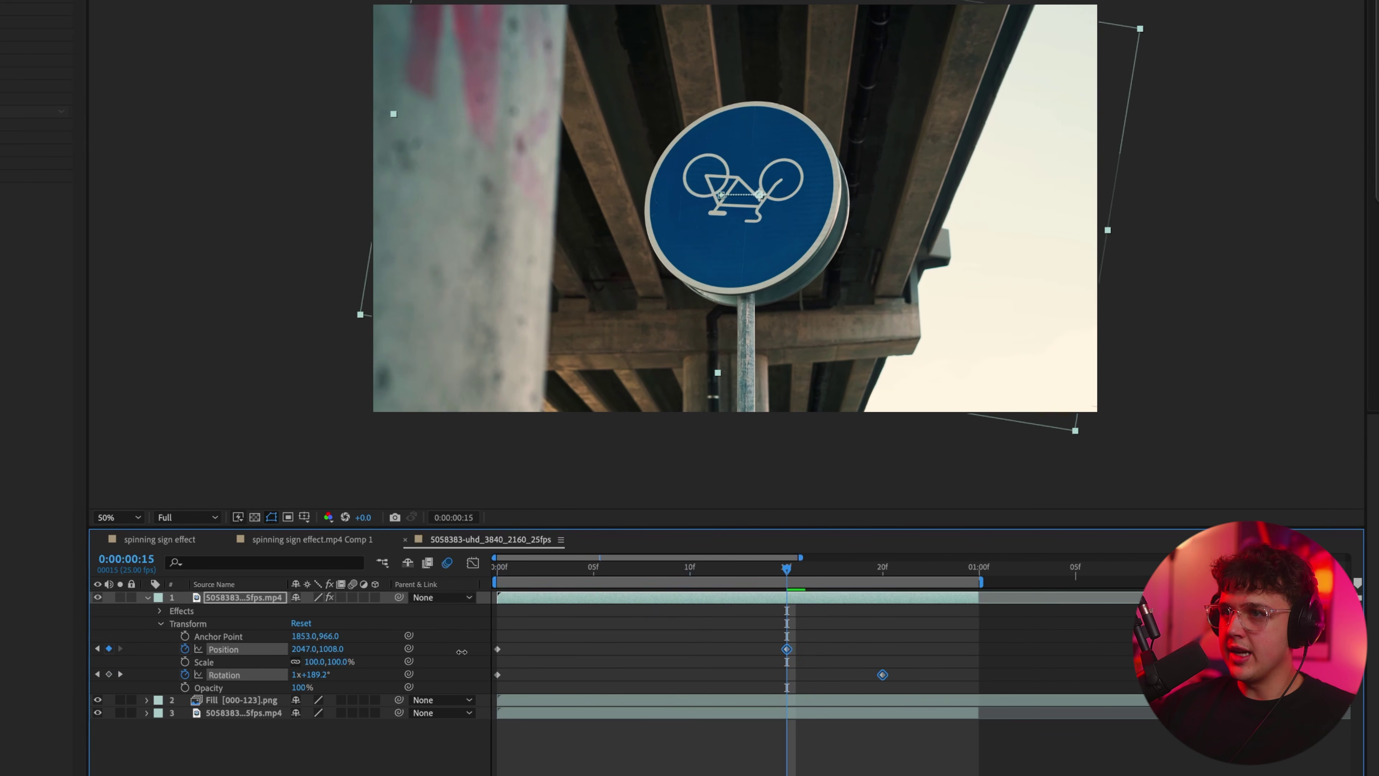
pyautogui.moveTo(798, 569); pyautogui.dragTo(685, 594)
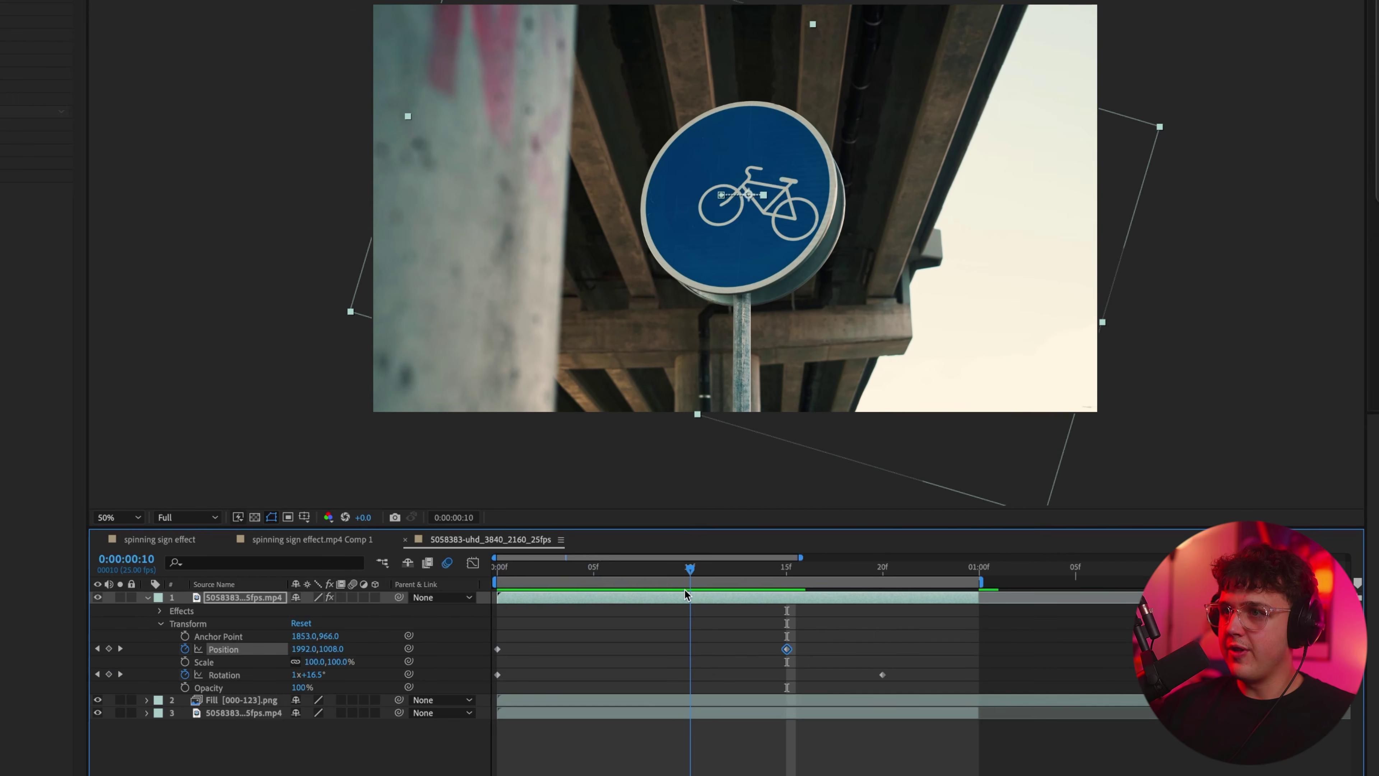
pyautogui.moveTo(315, 648); pyautogui.dragTo(224, 652)
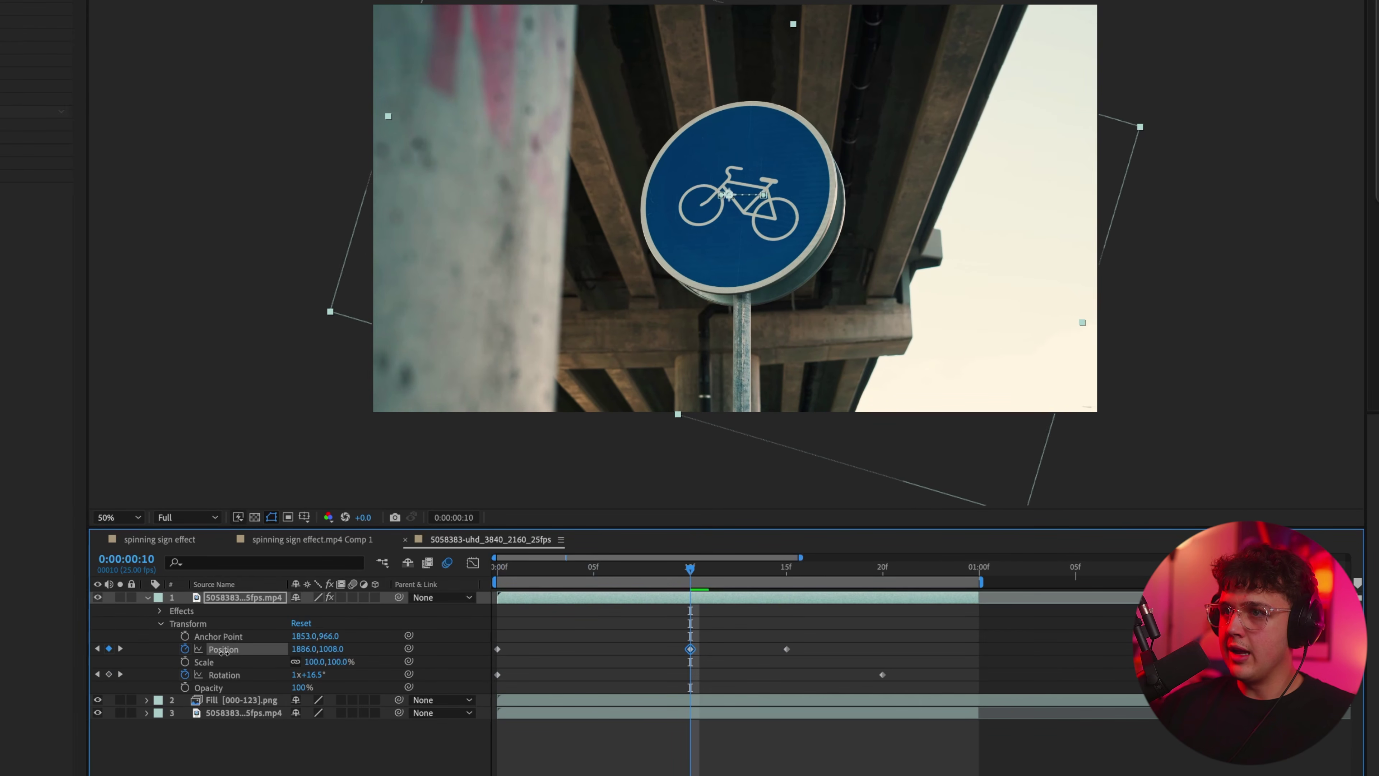
pyautogui.moveTo(690, 568); pyautogui.dragTo(883, 568)
pyautogui.moveTo(315, 649); pyautogui.dragTo(141, 654)
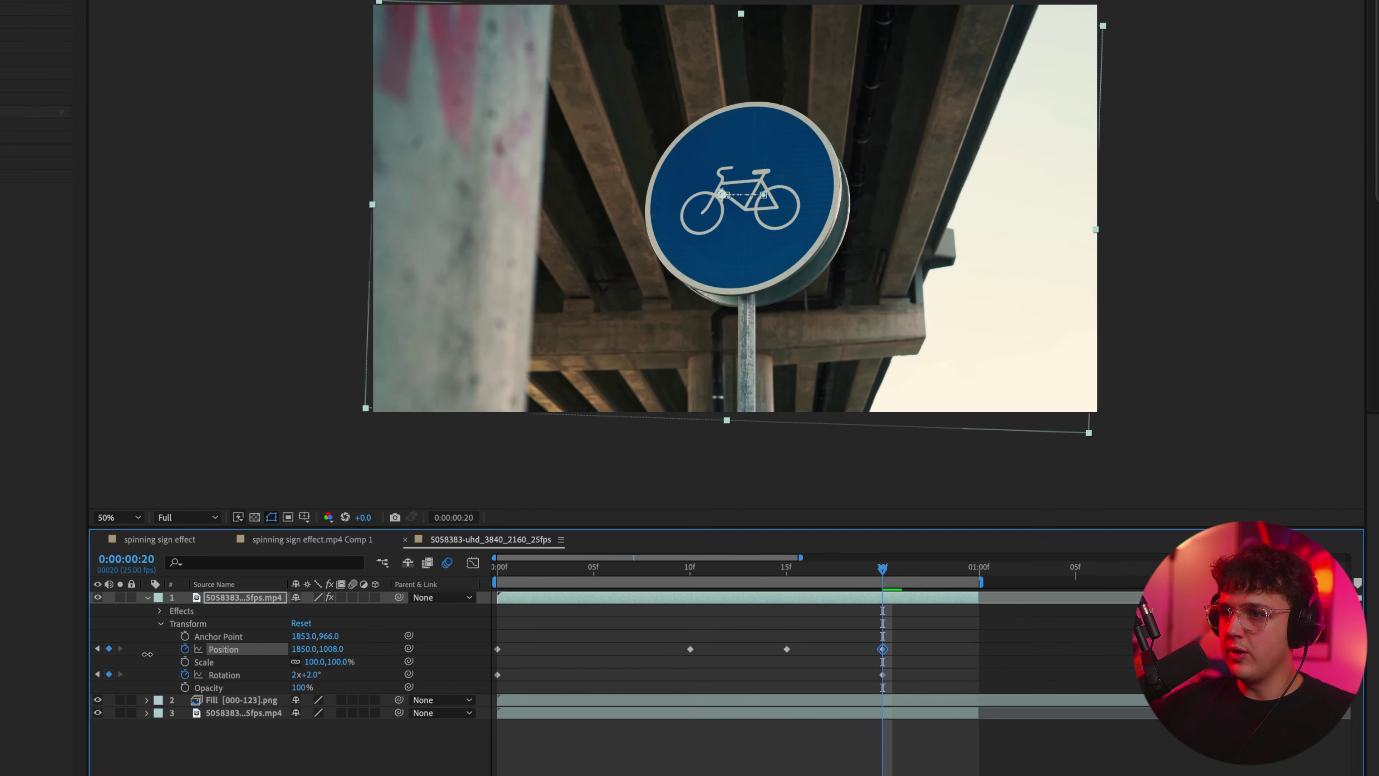
pyautogui.press('space')
pyautogui.click(904, 574)
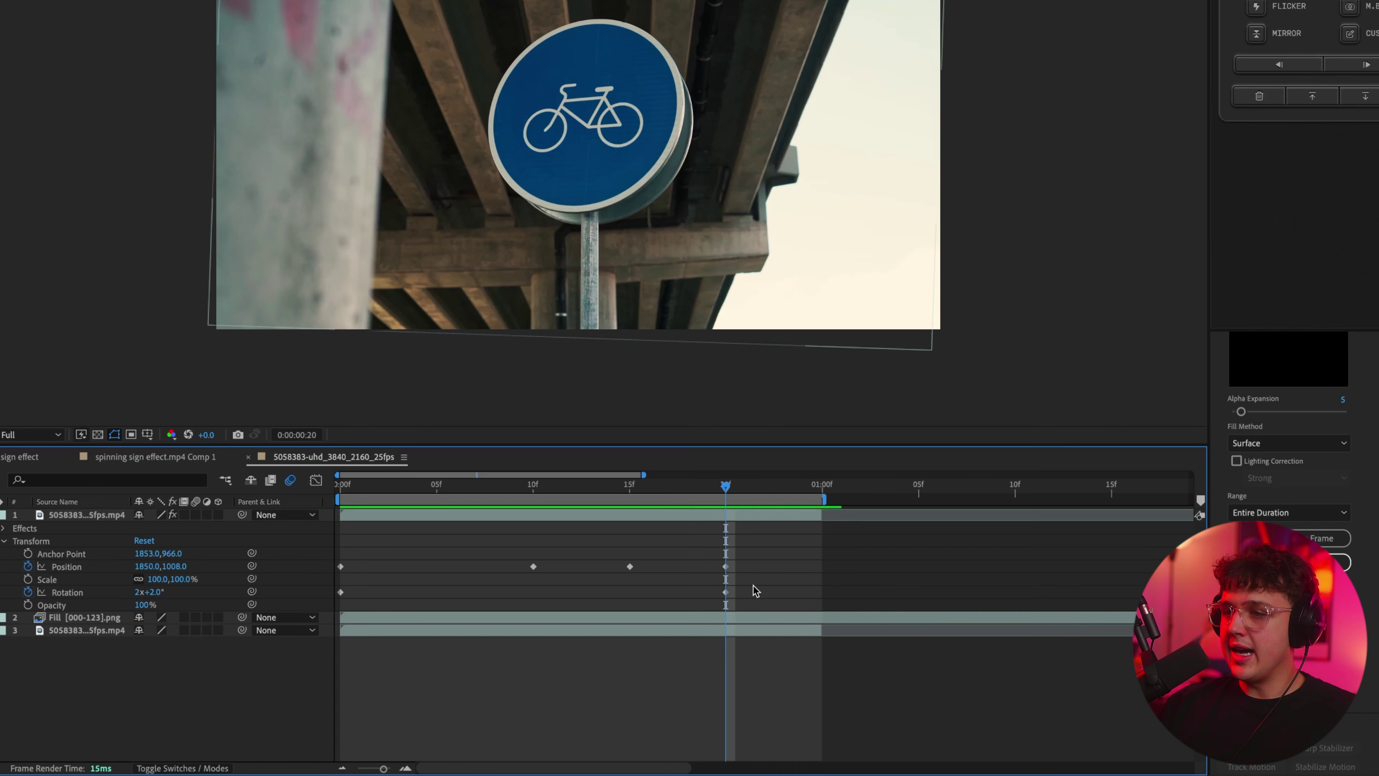
# - Apply Easy Ease In to the rotation keyframe at frame 20 and Easy Ease Out to the one on the first frame
pyautogui.click(725, 592)
pyautogui.rightClick(726, 597)
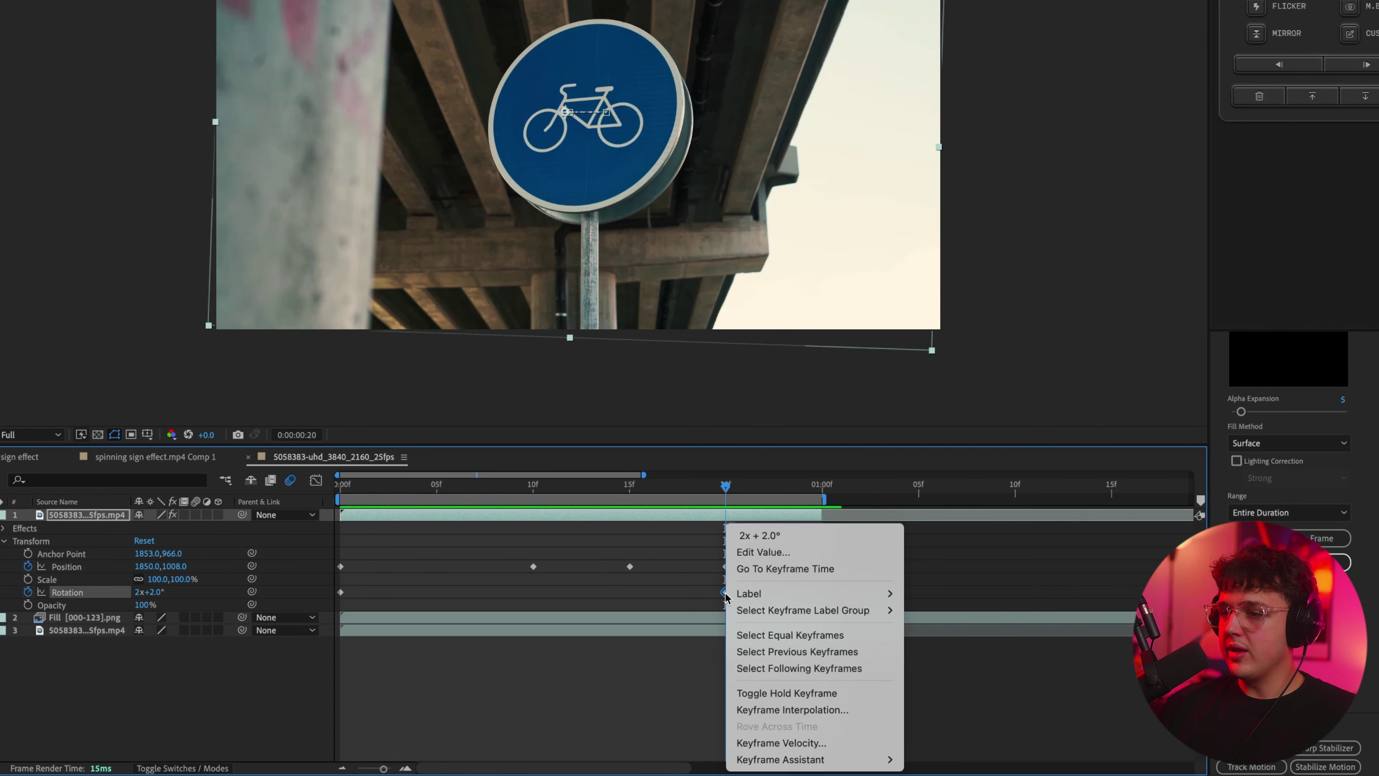
pyautogui.moveTo(812, 764)
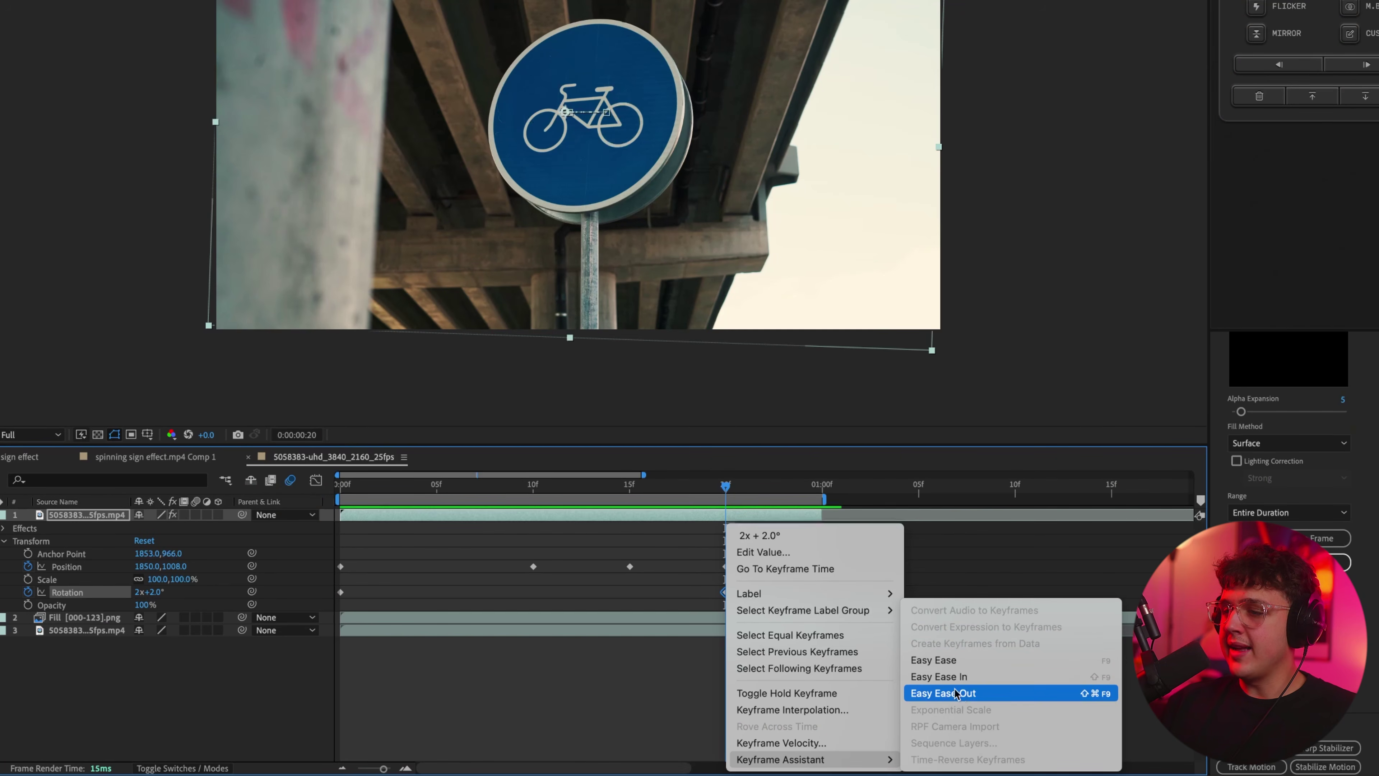
pyautogui.click(939, 676)
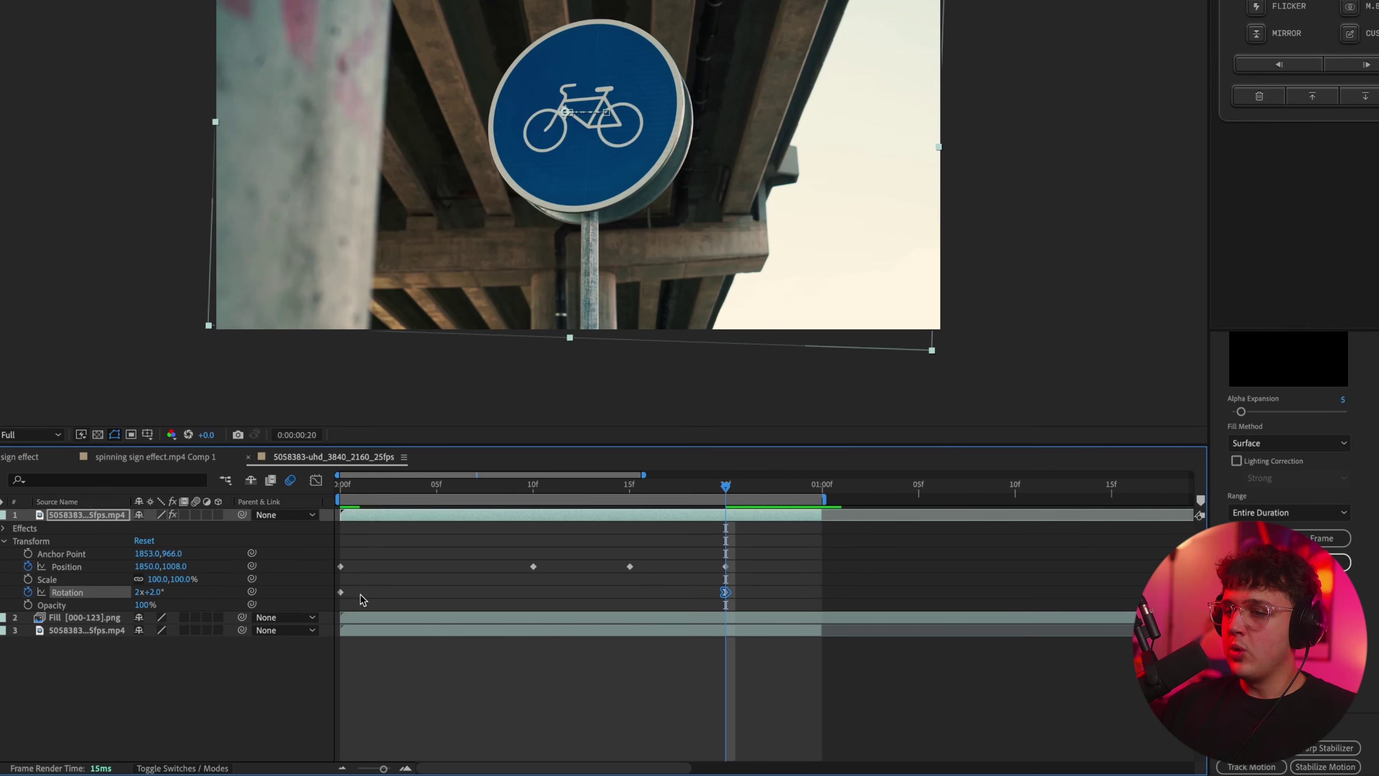
pyautogui.rightClick(340, 593)
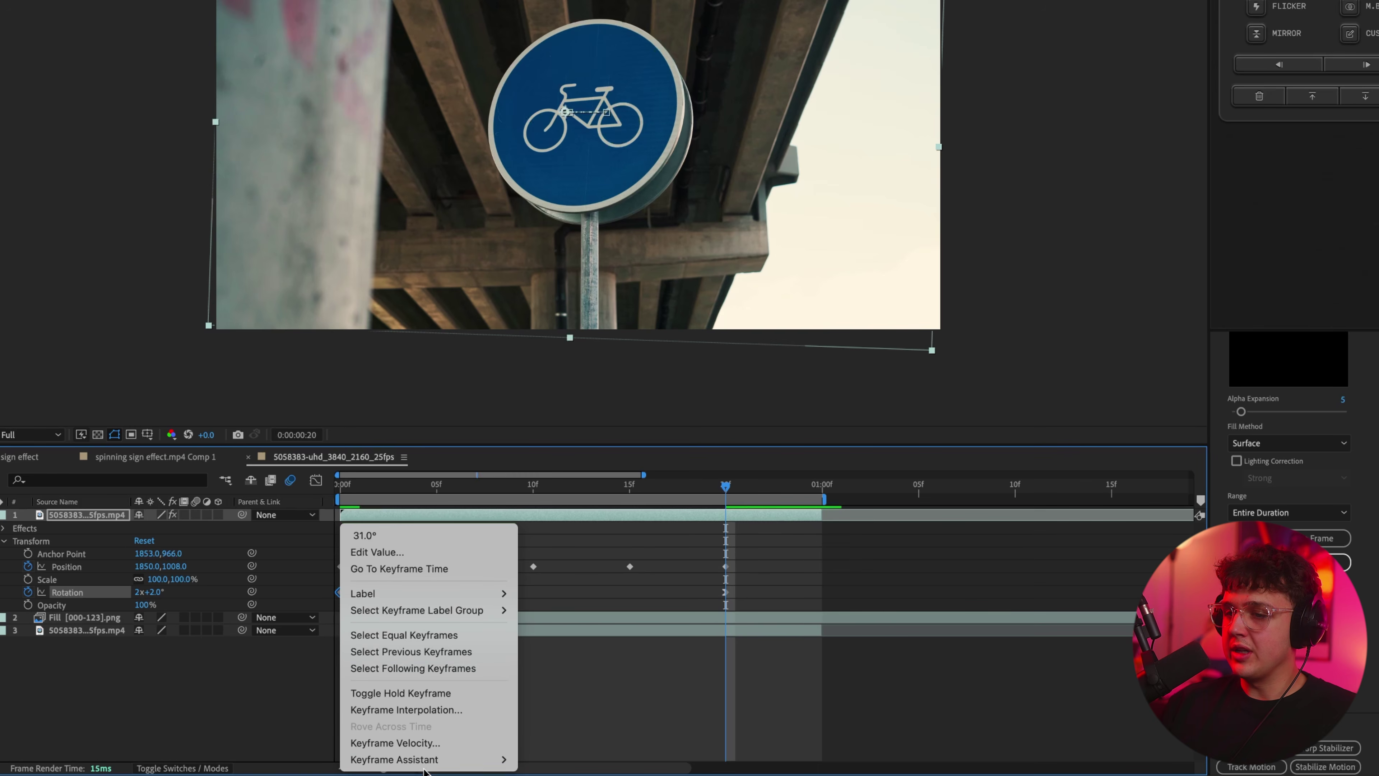
pyautogui.moveTo(426, 763)
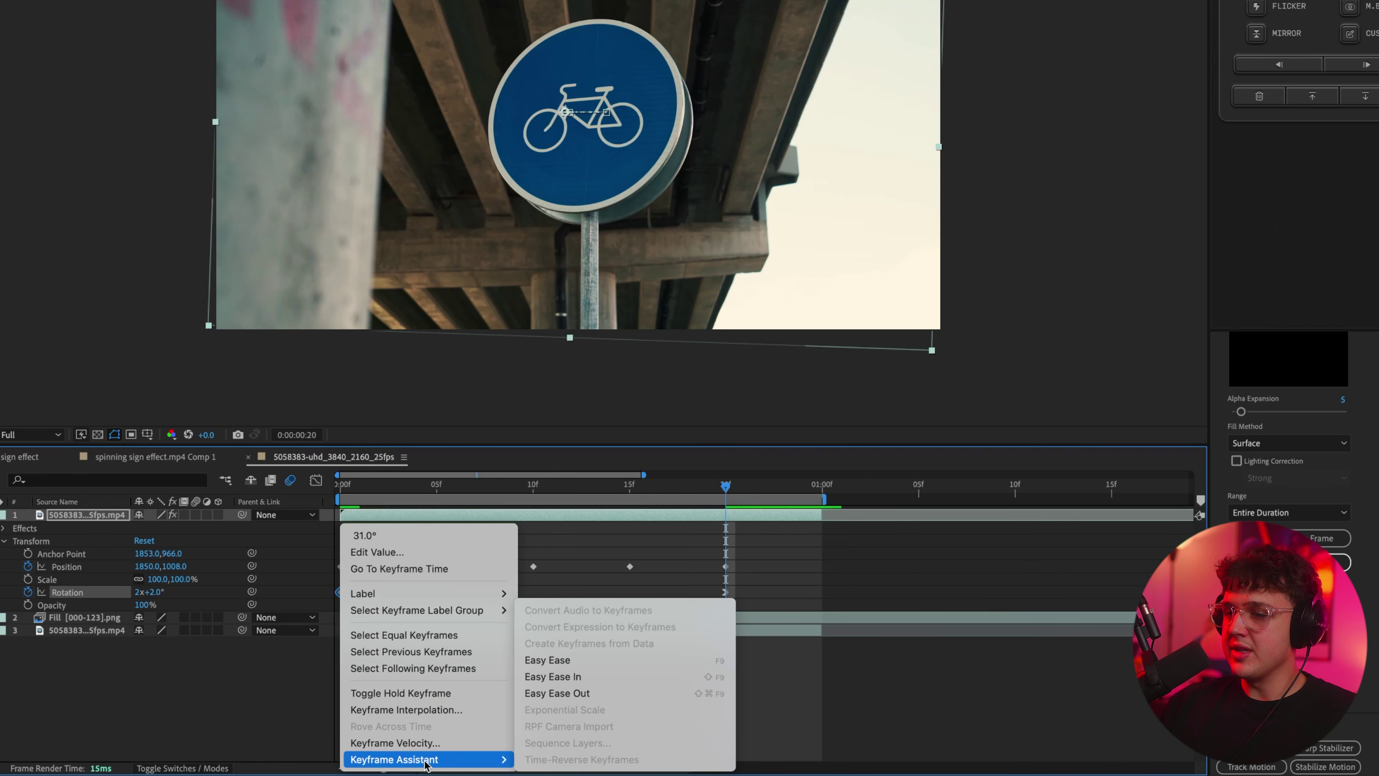
pyautogui.click(625, 676)
# - Apply Easy Ease to all four position keyframes of the bicycle layer and preview the animation from the first frame
pyautogui.press('Home')
pyautogui.moveTo(759, 546); pyautogui.dragTo(340, 585)
pyautogui.rightClick(534, 567)
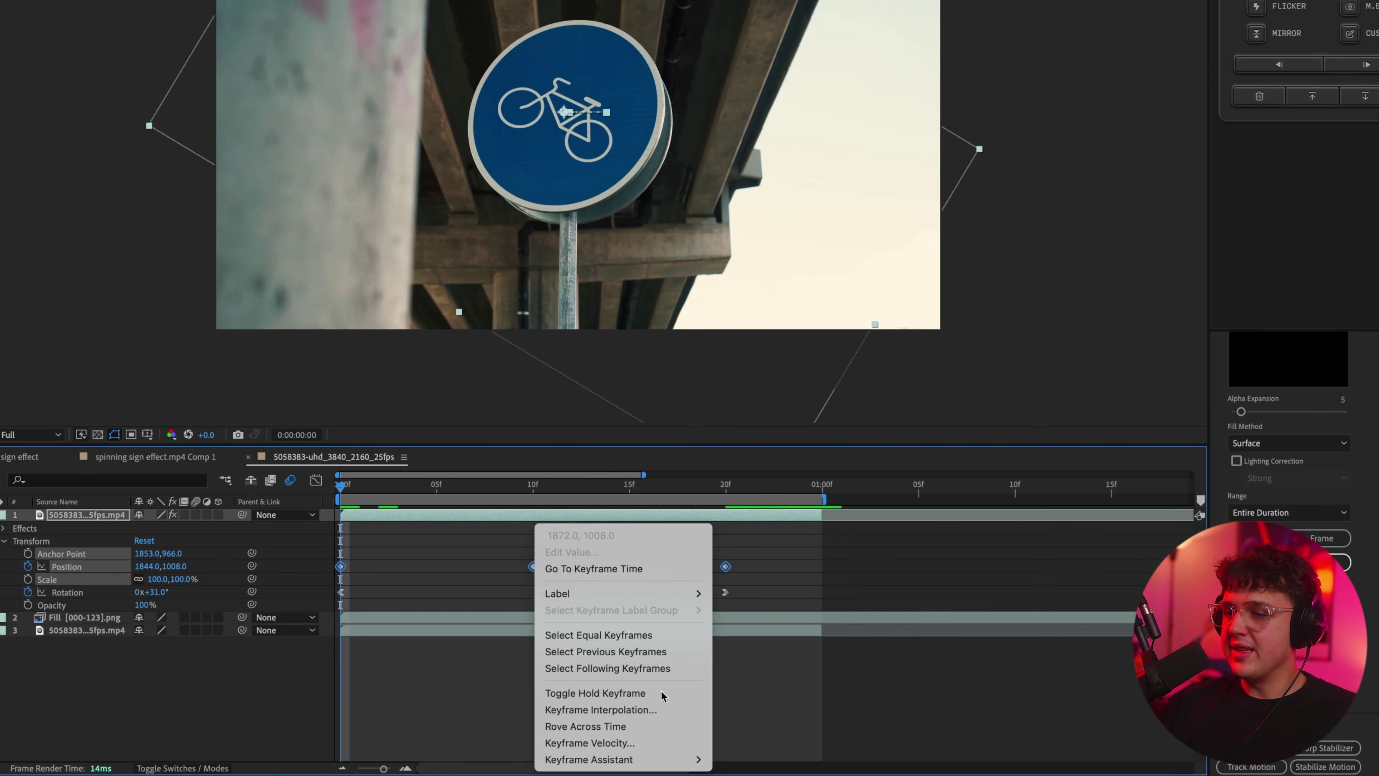
pyautogui.moveTo(668, 759)
pyautogui.click(752, 661)
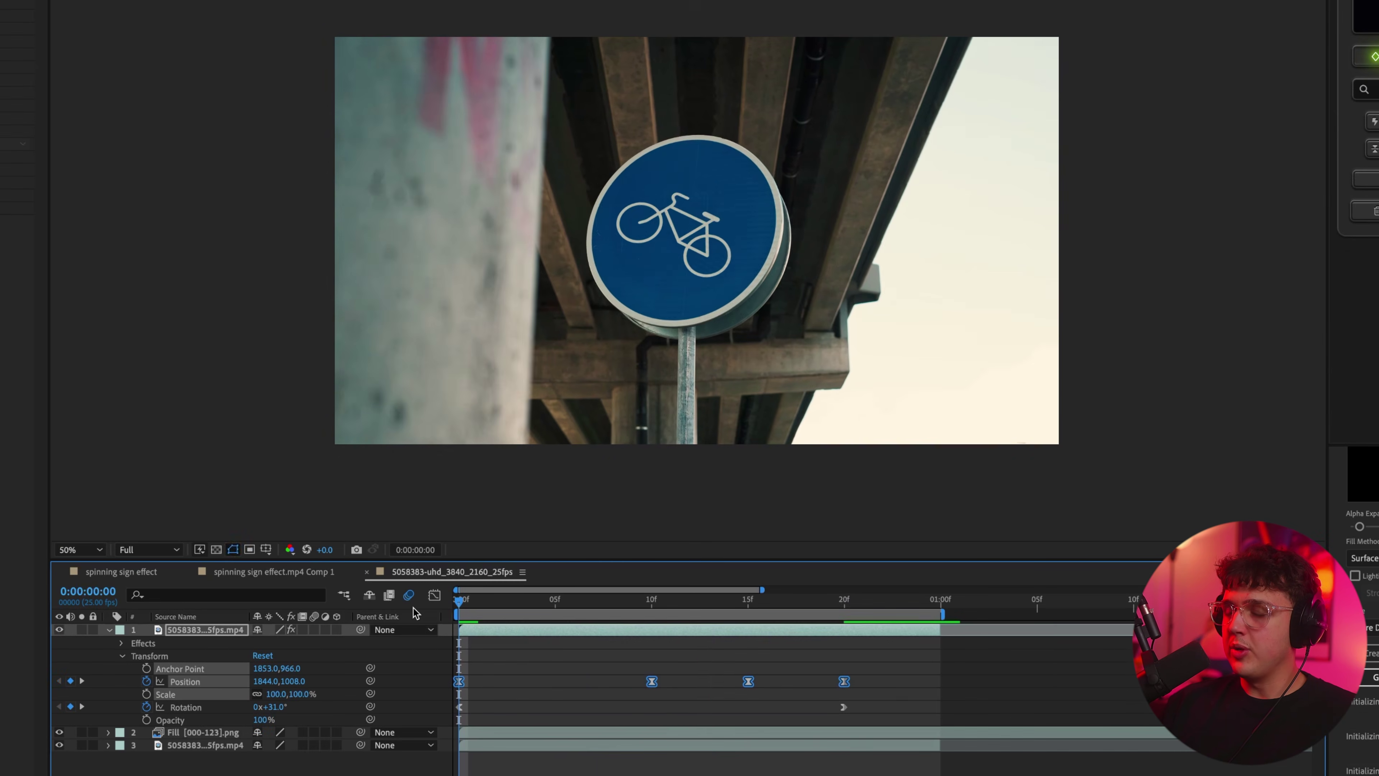
pyautogui.press('space')
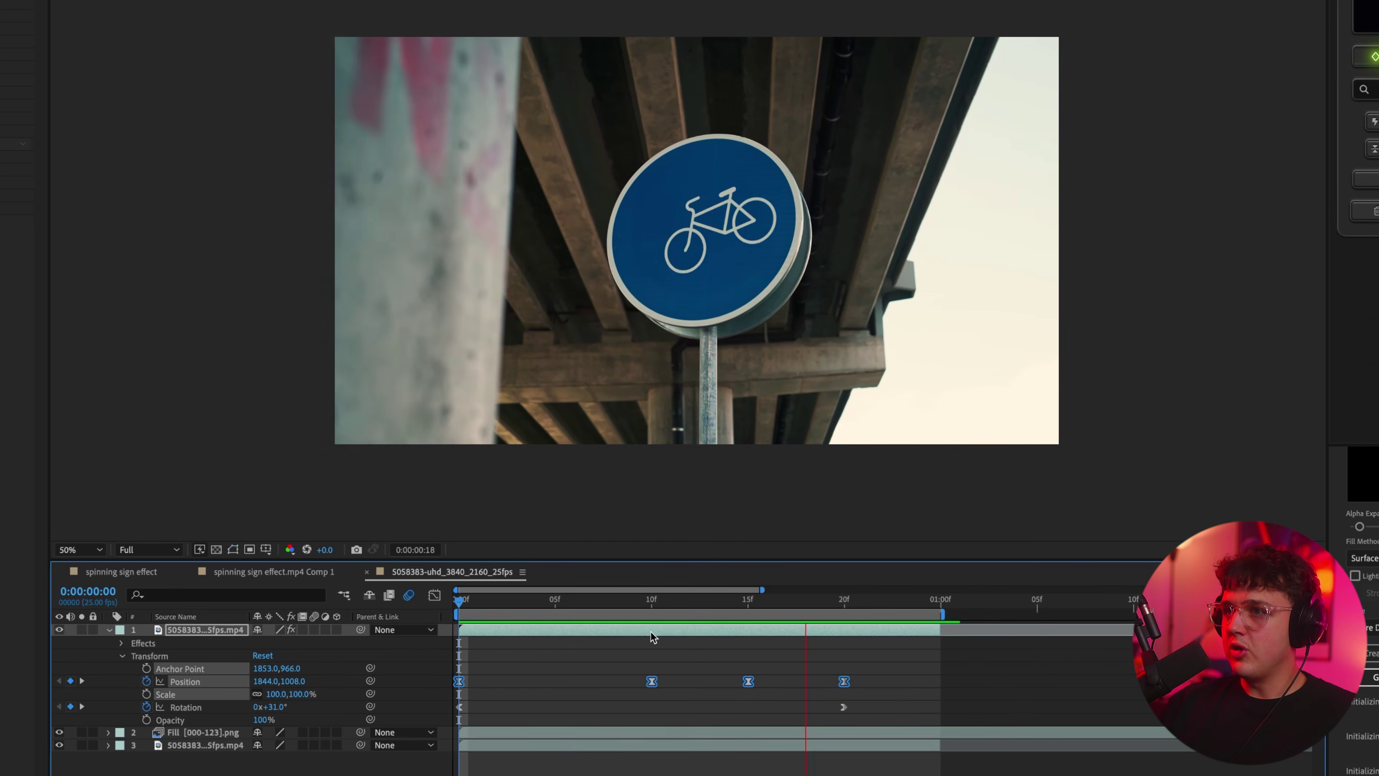
# - Retime the position keyframe at frame 15 to frame 14 and turn on motion blur for the bicycle layer
pyautogui.moveTo(459, 600); pyautogui.dragTo(845, 619)
pyautogui.click(748, 681)
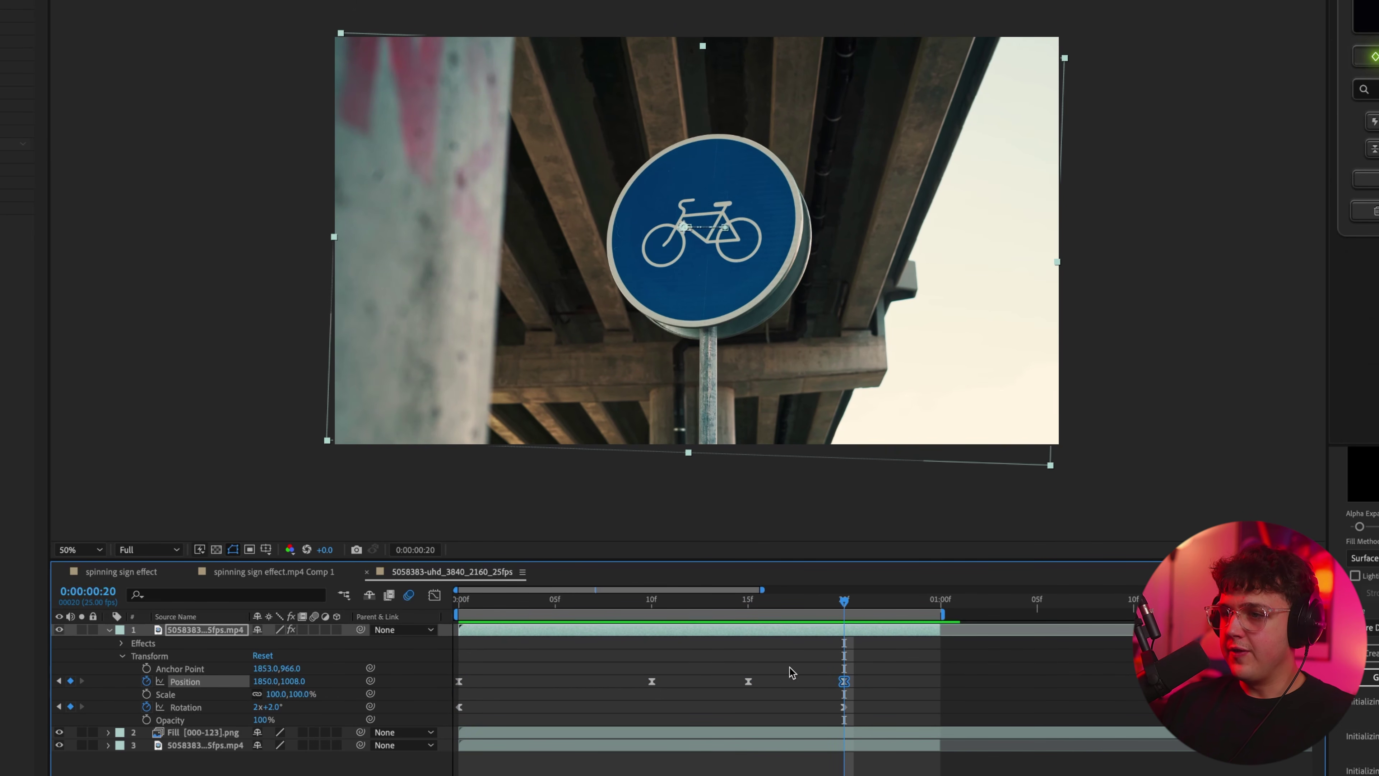
pyautogui.press('Delete')
pyautogui.moveTo(740, 615); pyautogui.dragTo(837, 606)
pyautogui.hotkey('ctrl', 'z')
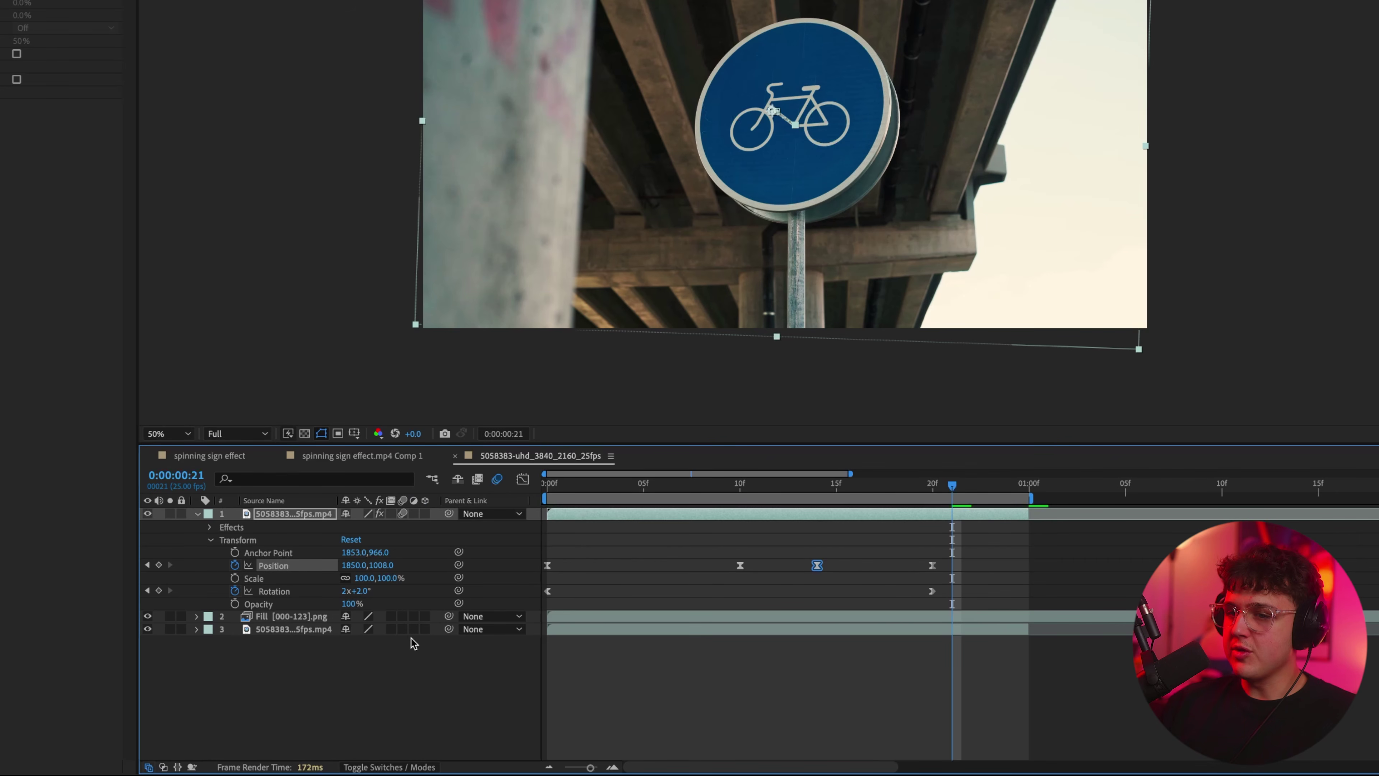
pyautogui.click(380, 766)
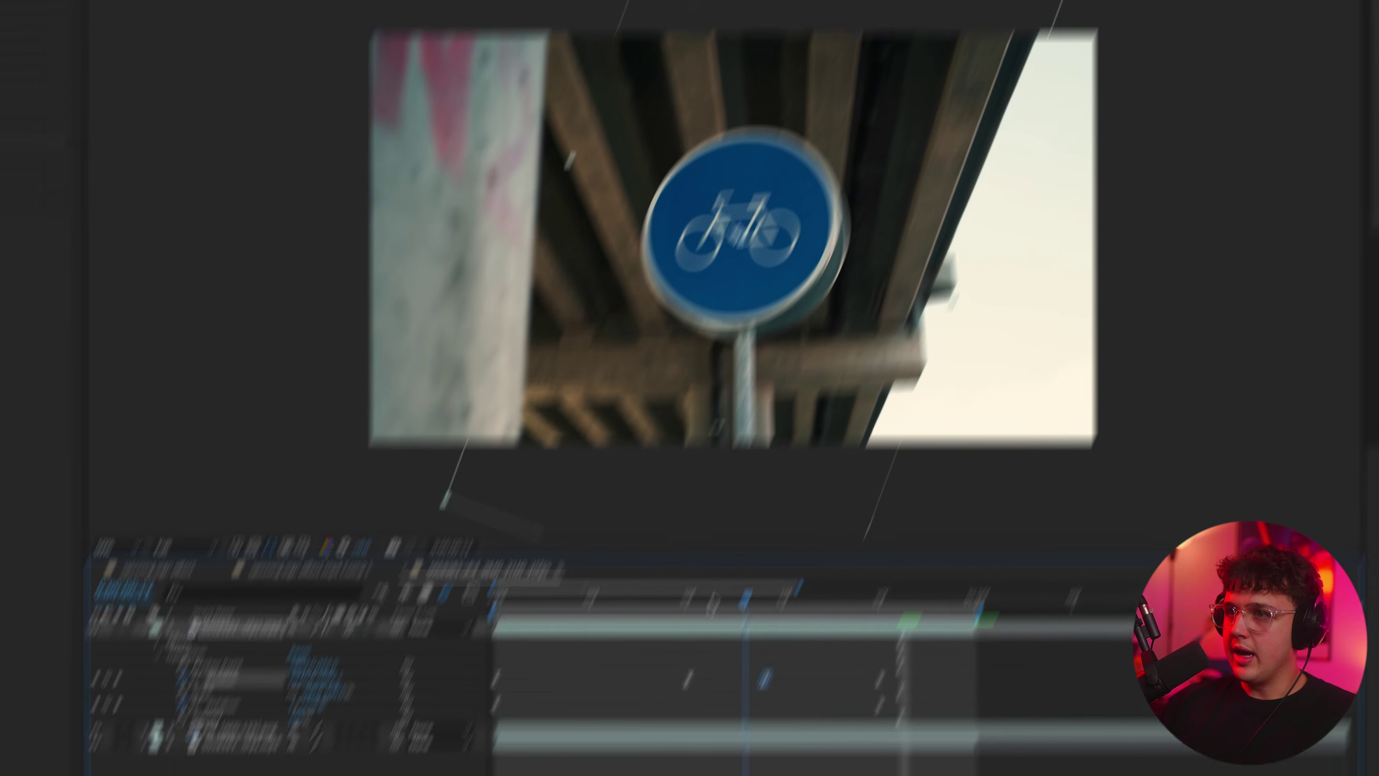